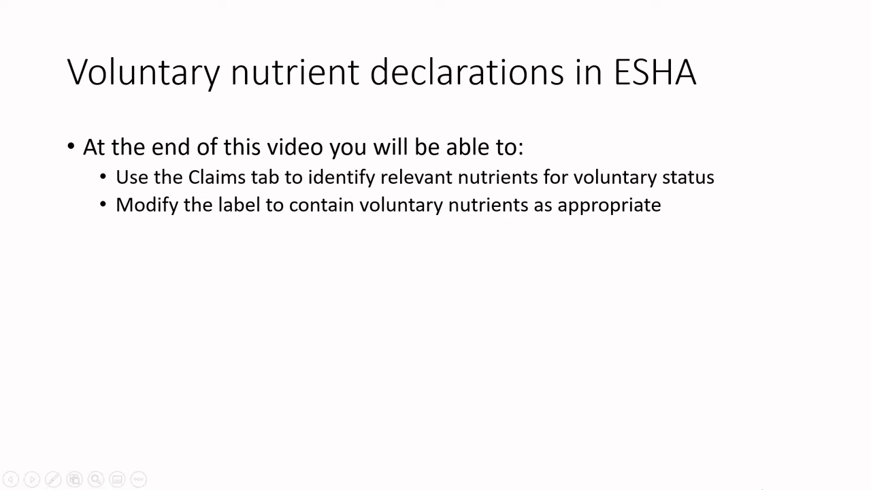
Step: End the slide show and switch to the remote session running Genesis R&D with the coleslaw label
{"action": "key", "text": "Escape"}
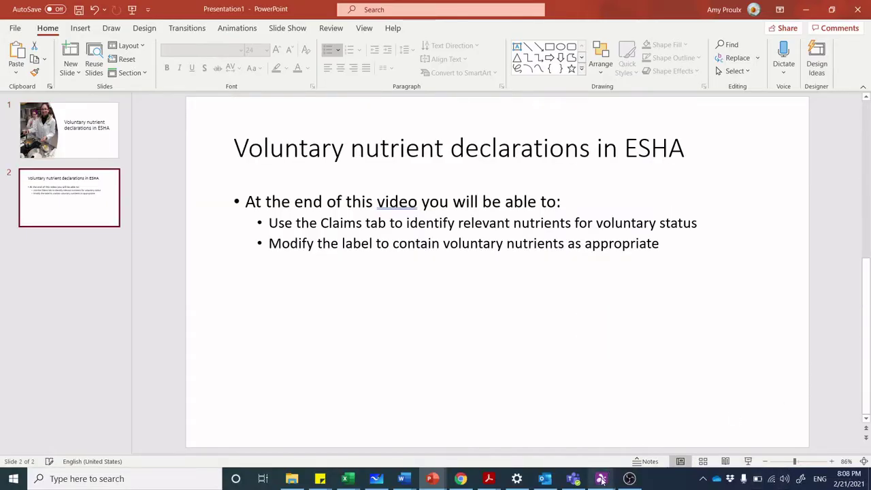
{"action": "mouse_move", "coordinate": [601, 480]}
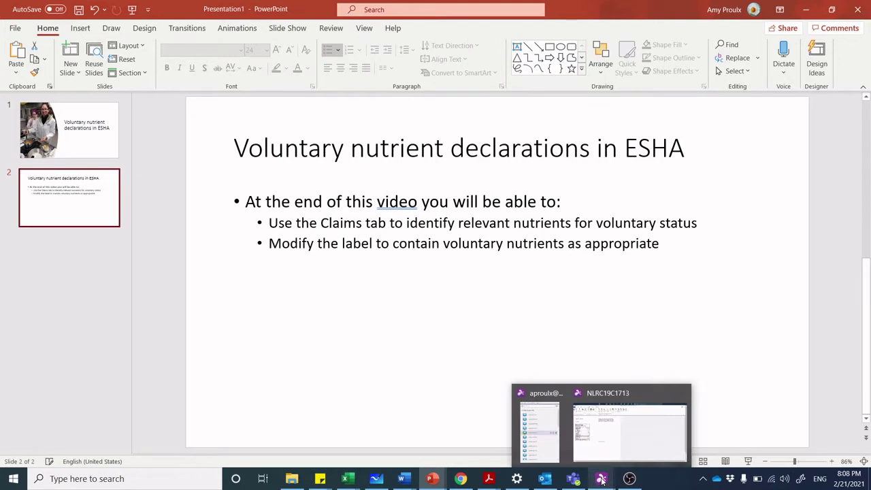
{"action": "left_click", "coordinate": [643, 422]}
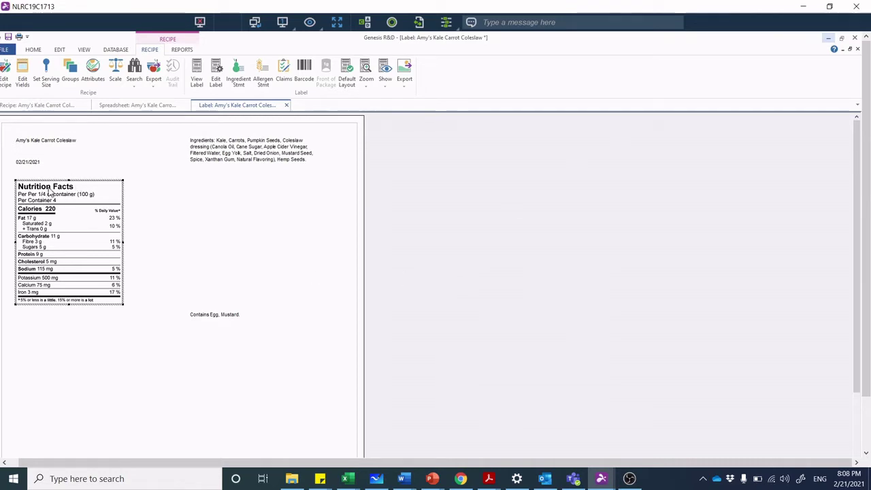
Step: Review the General and Format Options label settings, and close them without applying any changes
{"action": "left_click", "coordinate": [217, 70]}
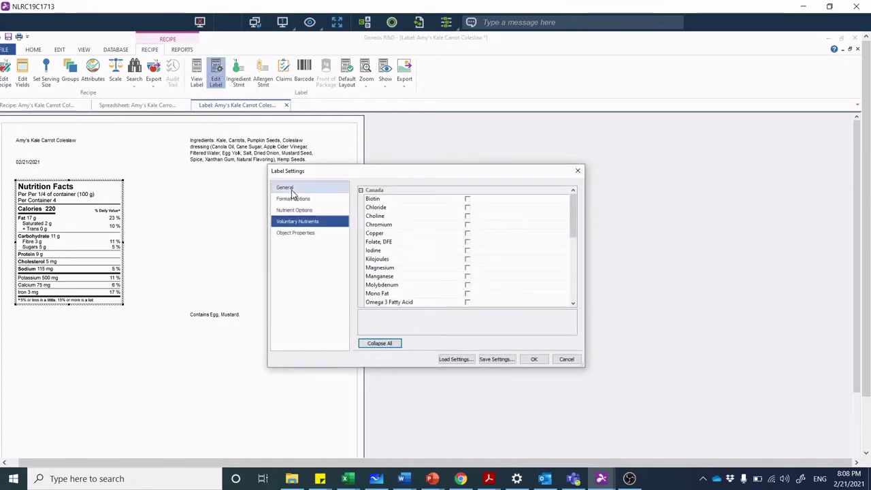
{"action": "left_click", "coordinate": [286, 188]}
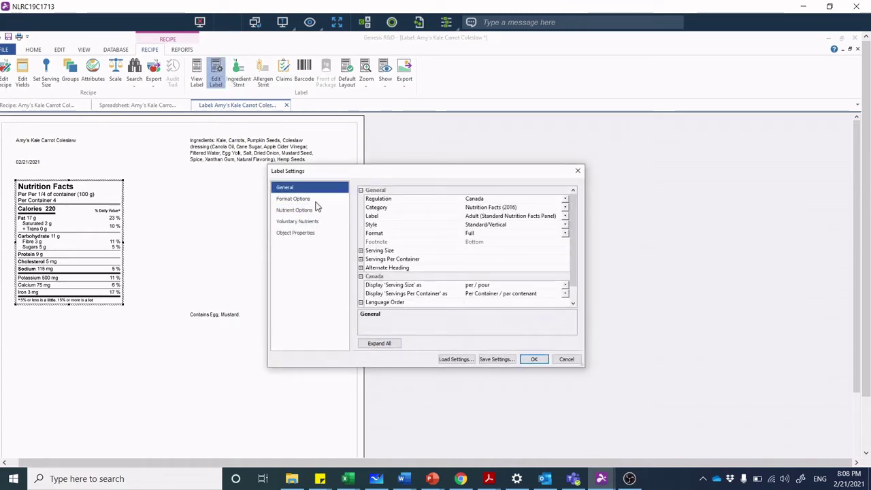
{"action": "left_click", "coordinate": [307, 200]}
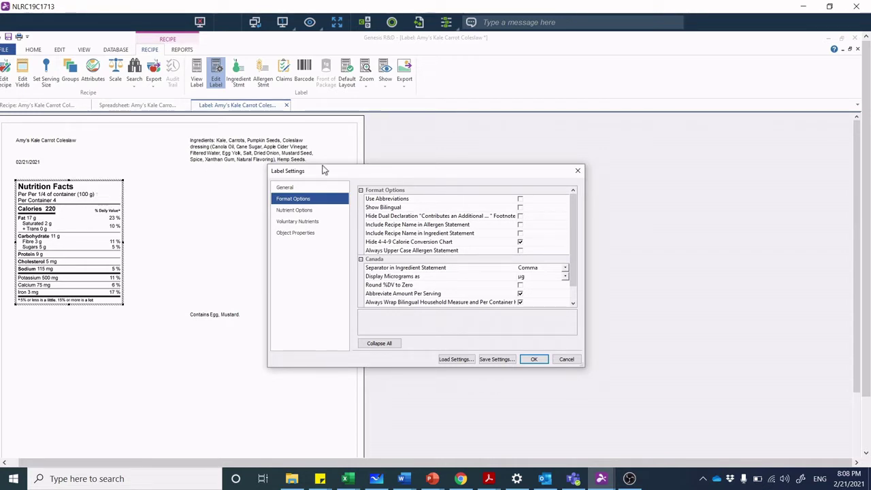
{"action": "left_click", "coordinate": [566, 361]}
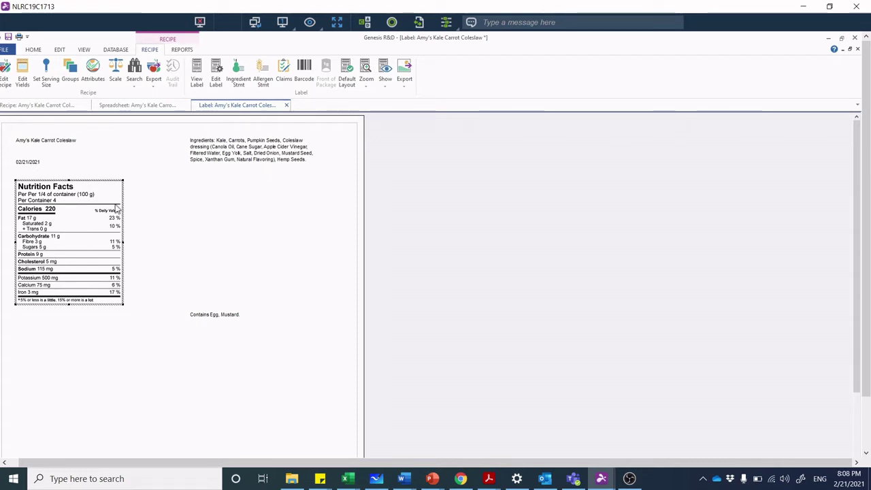
Step: Review the ingredients and quantities in the kale carrot coleslaw recipe, and return to its label
{"action": "left_click", "coordinate": [58, 107]}
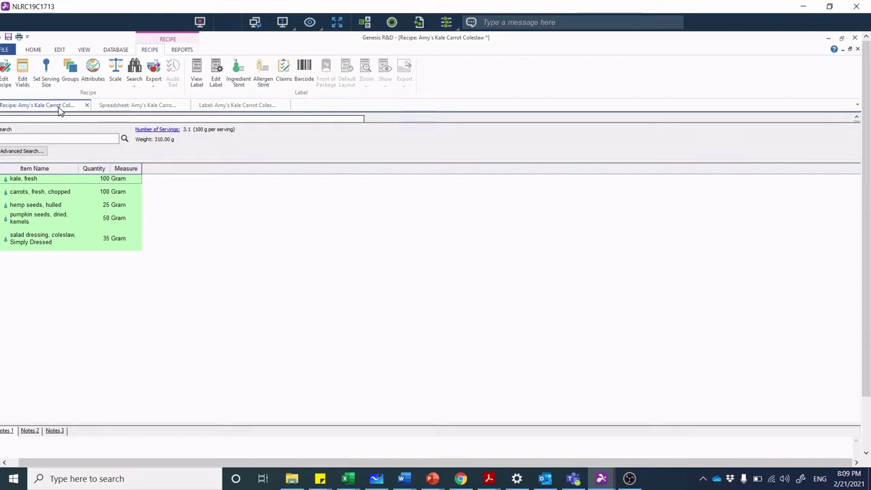
{"action": "left_click", "coordinate": [310, 23]}
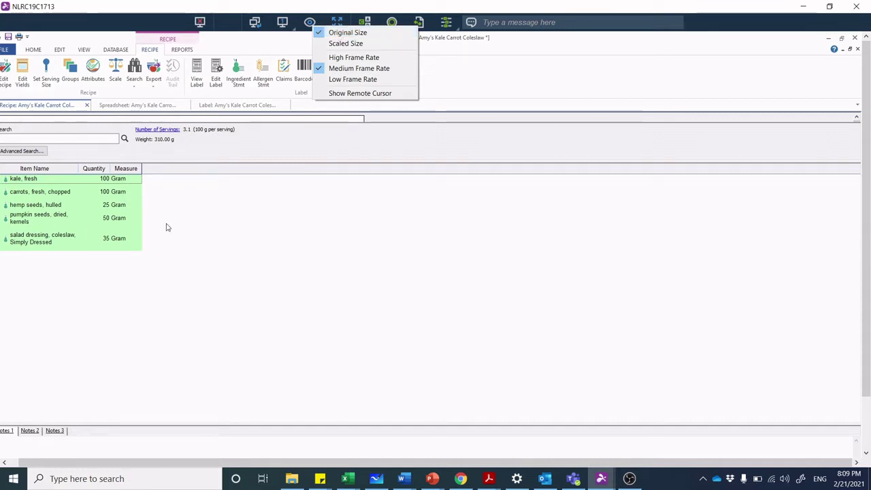
{"action": "left_click", "coordinate": [354, 34]}
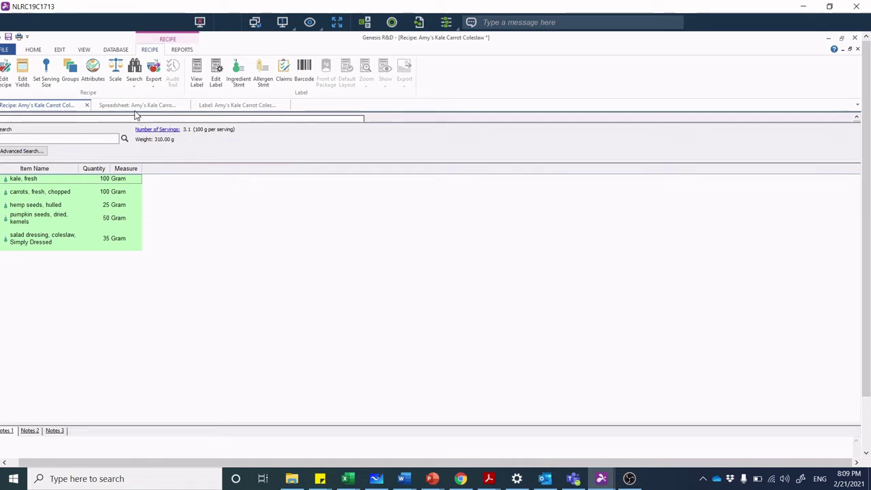
{"action": "left_click", "coordinate": [223, 107]}
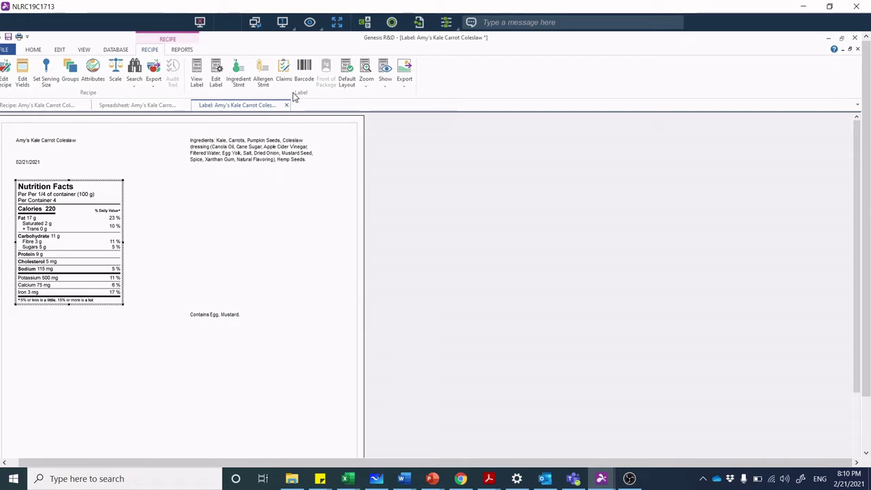
Step: Open the label's nutrient content claims and examine the wording choices for the Excellent source of vitamin C claim
{"action": "left_click", "coordinate": [283, 74]}
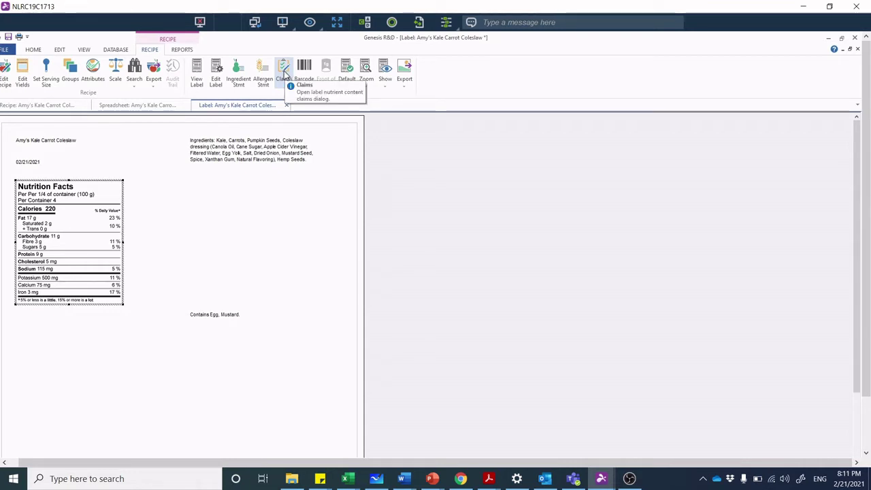
{"action": "left_click", "coordinate": [285, 74]}
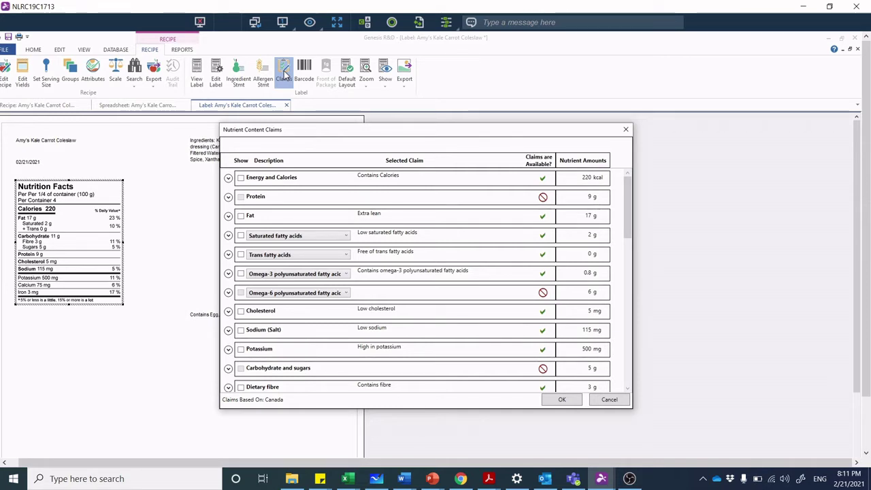
{"action": "left_click", "coordinate": [628, 214]}
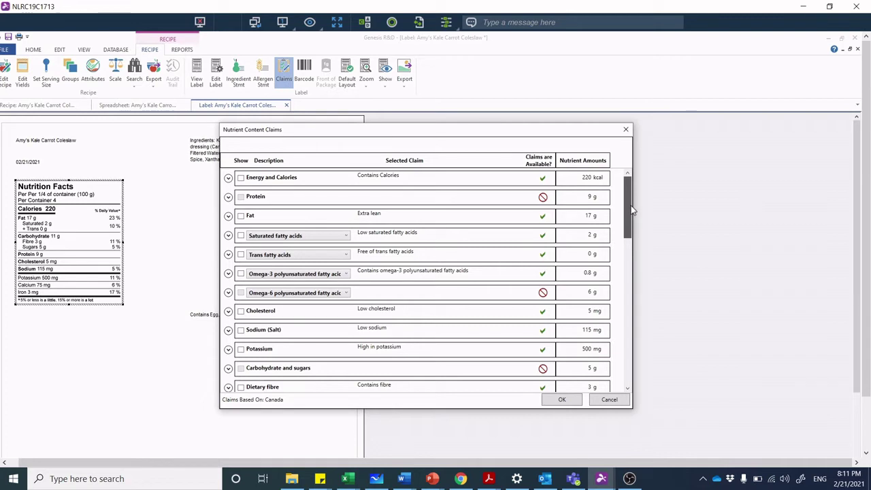
{"action": "left_click_drag", "start_coordinate": [632, 212], "coordinate": [633, 219]}
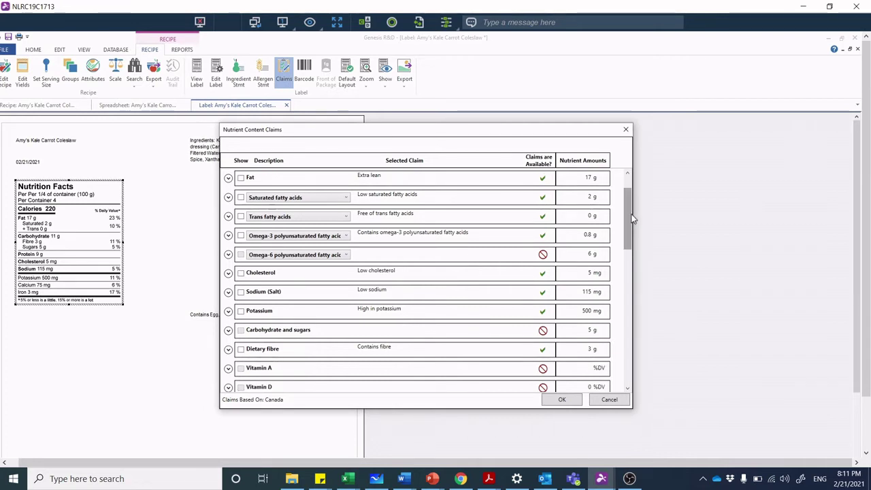
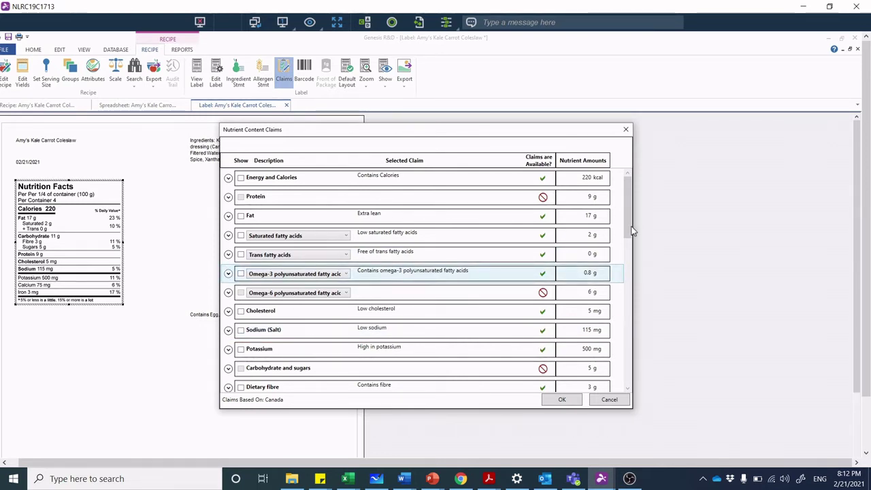
{"action": "scroll", "coordinate": [622, 238], "scroll_direction": "down", "scroll_amount": 5}
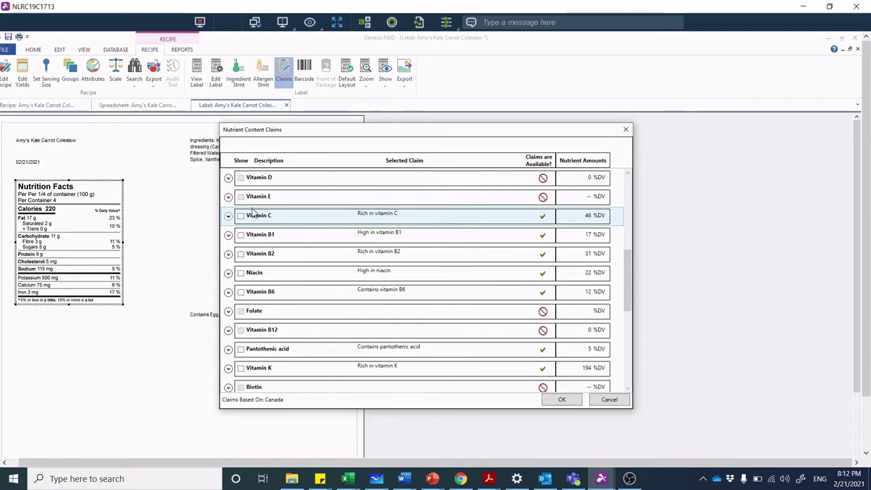
{"action": "left_click", "coordinate": [228, 216]}
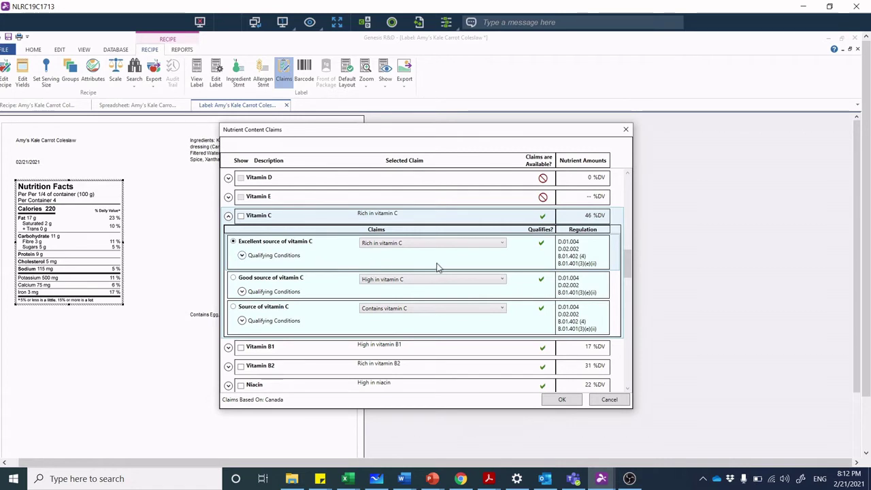
{"action": "left_click", "coordinate": [503, 244]}
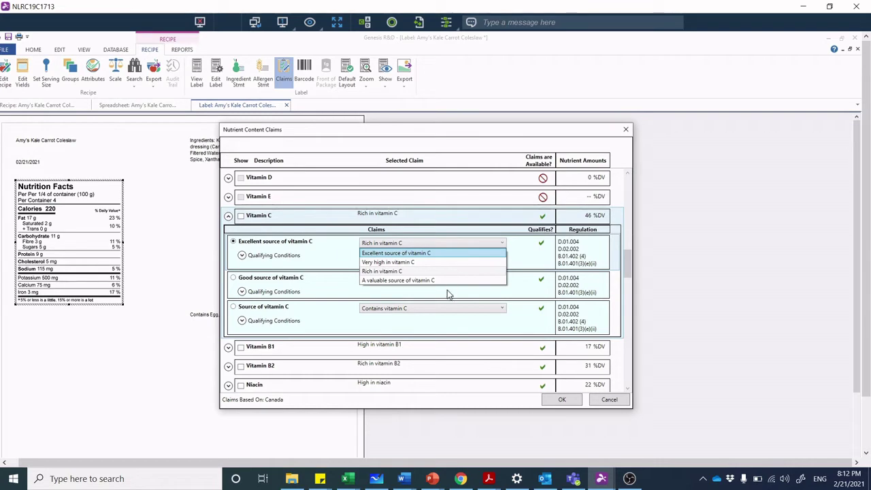
Step: Switch to Sticky Notes, create a new note reading "Vitamin C", and close the notes list
{"action": "mouse_move", "coordinate": [324, 480]}
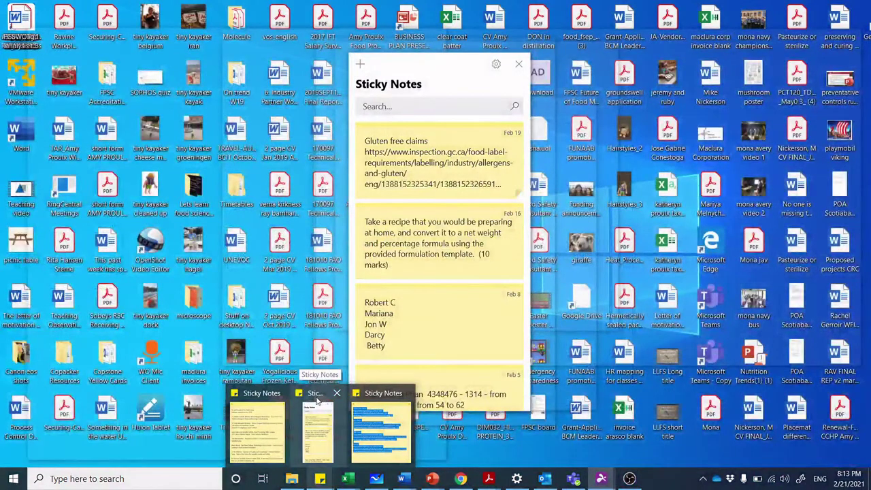
{"action": "left_click", "coordinate": [317, 401]}
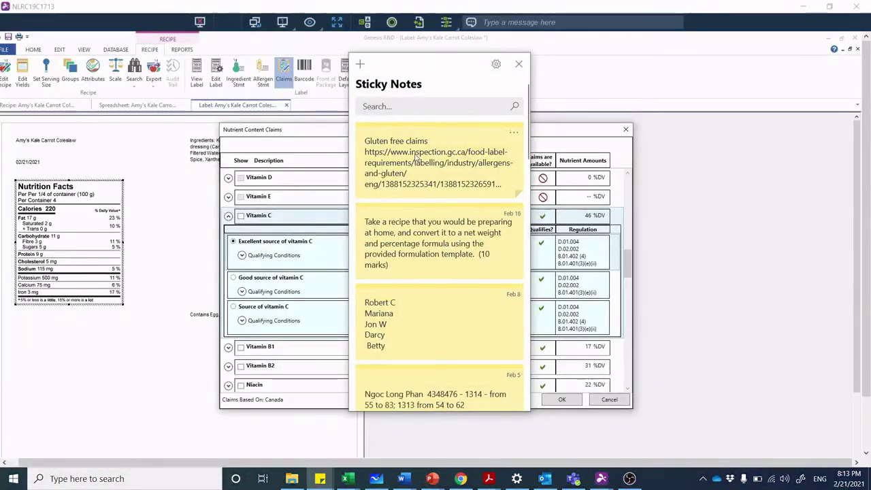
{"action": "left_click", "coordinate": [361, 65]}
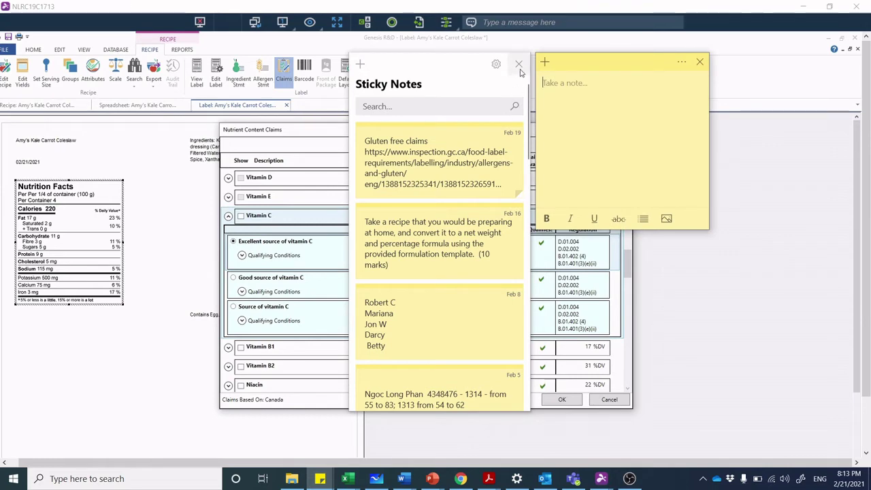
{"action": "left_click", "coordinate": [518, 64]}
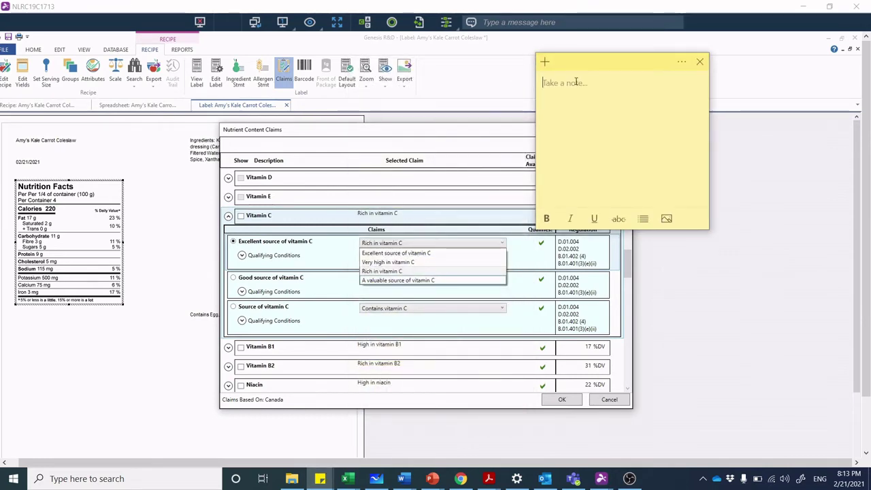
{"action": "left_click", "coordinate": [576, 82]}
{"action": "type", "text": "V"}
{"action": "key", "text": "BackSpace"}
{"action": "type", "text": "Vitamin C"}
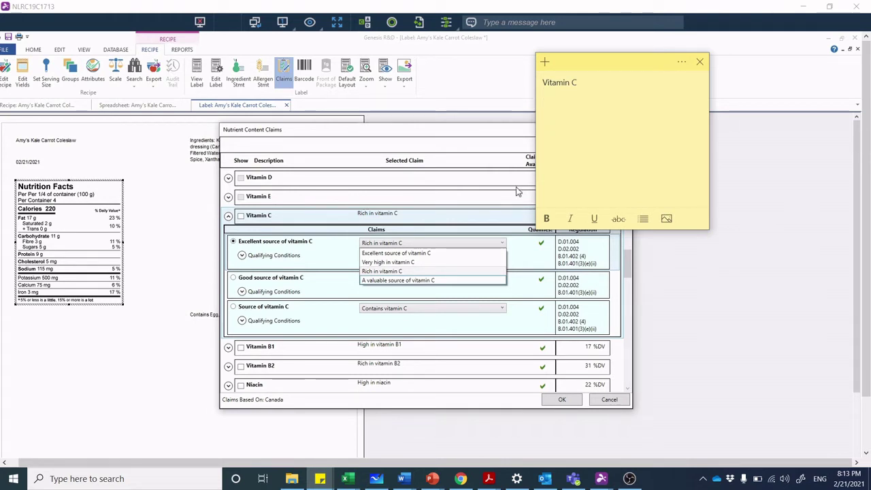
Step: Show the vitamin K claim's qualifying conditions and set its wording to "Excellent source of vitamin K"
{"action": "left_click", "coordinate": [629, 276]}
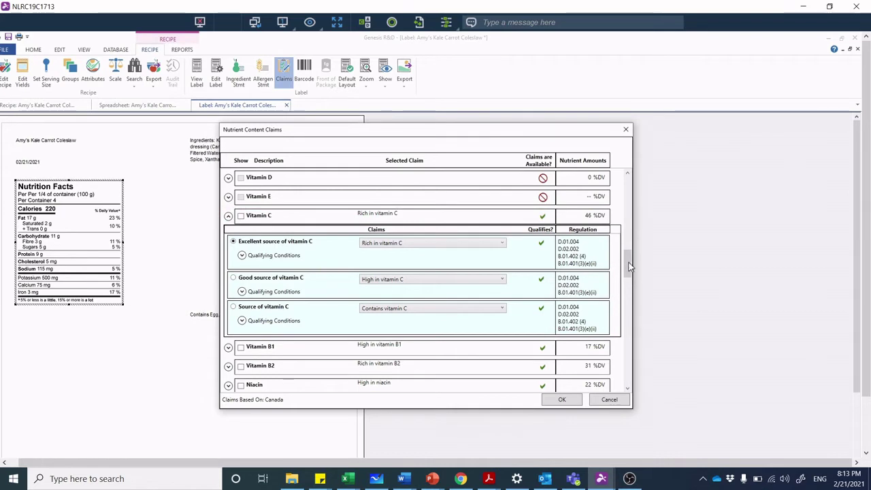
{"action": "scroll", "coordinate": [628, 381], "scroll_direction": "down", "scroll_amount": 5}
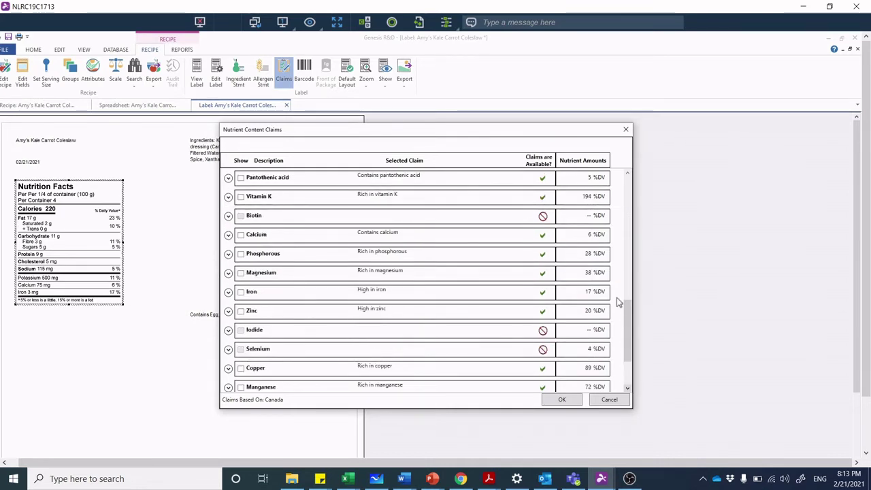
{"action": "left_click", "coordinate": [544, 215]}
{"action": "left_click", "coordinate": [532, 198]}
{"action": "left_click", "coordinate": [228, 197]}
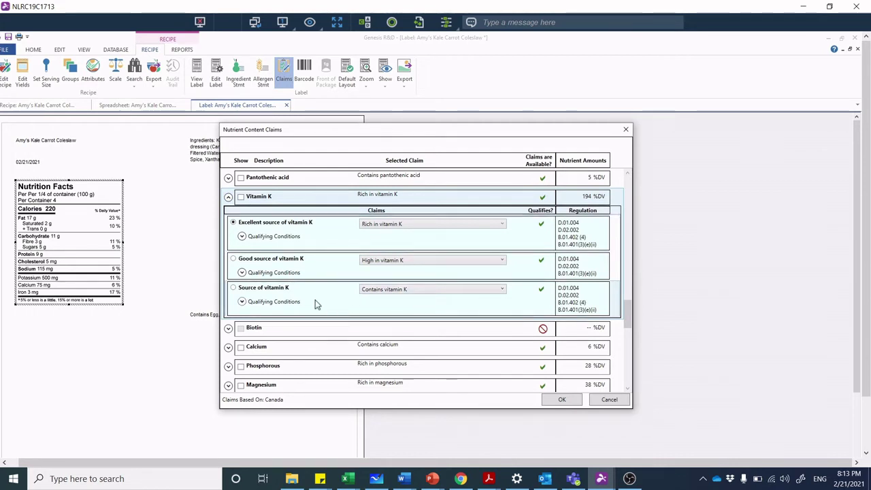
{"action": "left_click", "coordinate": [242, 237]}
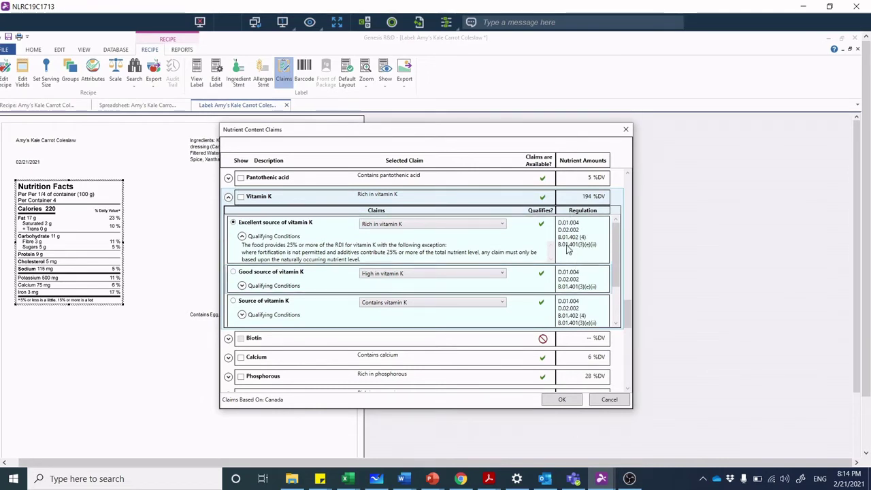
{"action": "left_click", "coordinate": [502, 227]}
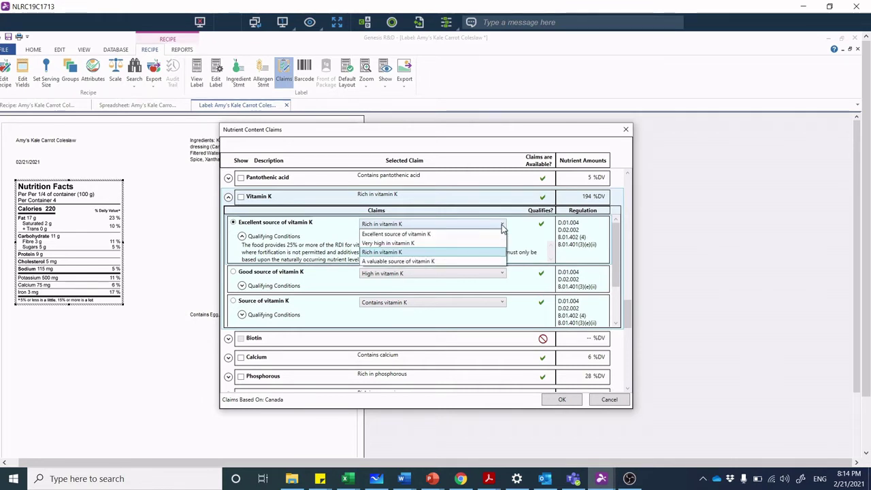
{"action": "left_click", "coordinate": [429, 235]}
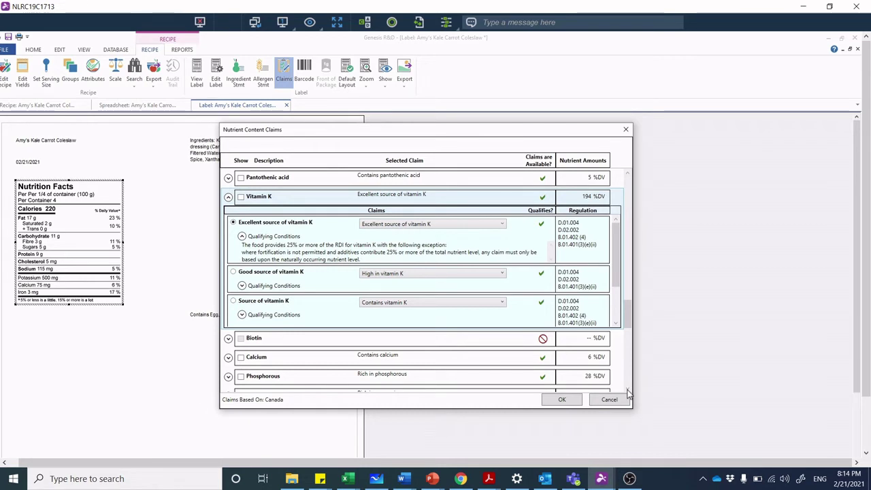
Step: Examine the claim availability for vitamin K and the minerals at the end of the nutrient content claims list
{"action": "scroll", "coordinate": [627, 392], "scroll_direction": "down", "scroll_amount": 3}
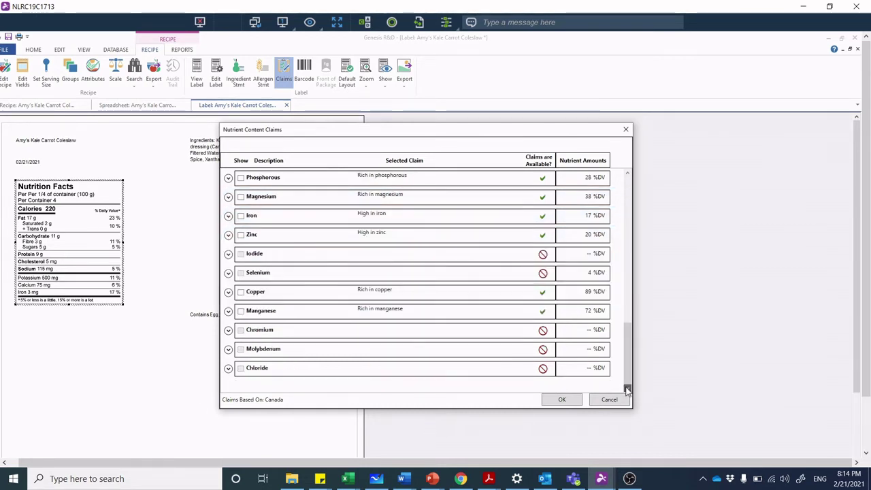
{"action": "scroll", "coordinate": [631, 357], "scroll_direction": "up", "scroll_amount": 1}
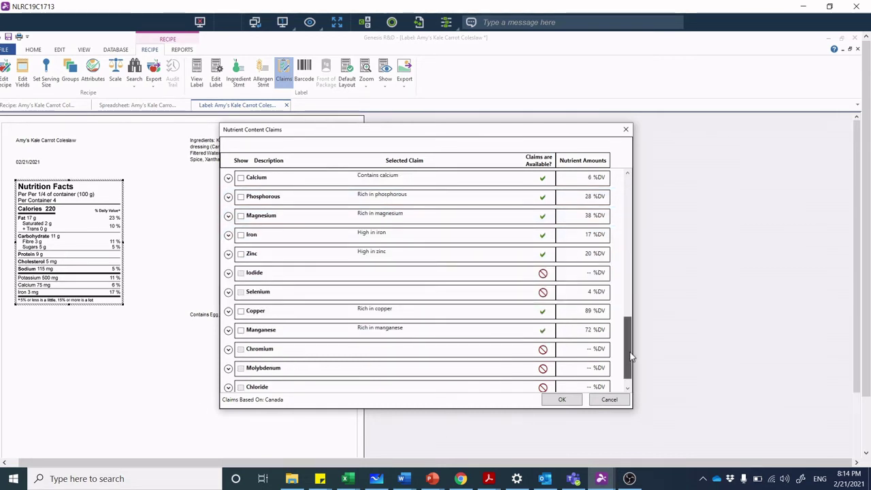
{"action": "scroll", "coordinate": [632, 347], "scroll_direction": "up", "scroll_amount": 1}
{"action": "scroll", "coordinate": [635, 329], "scroll_direction": "up", "scroll_amount": 3}
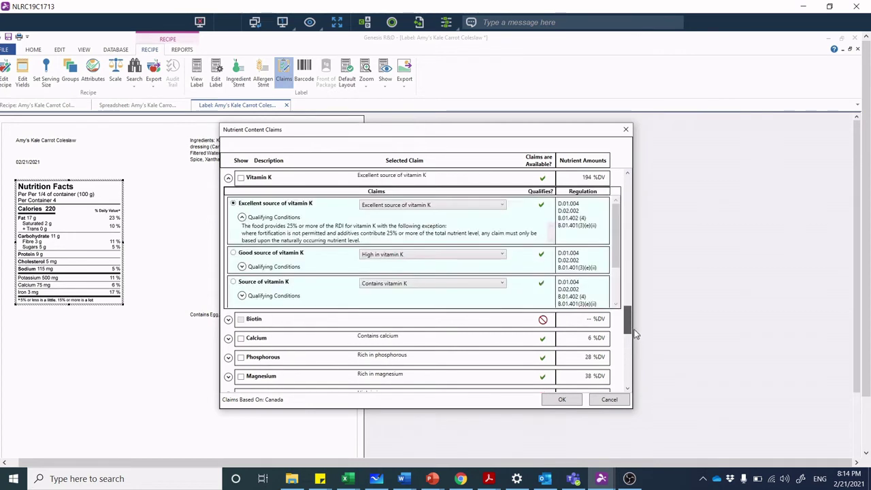
{"action": "scroll", "coordinate": [635, 329], "scroll_direction": "up", "scroll_amount": 1}
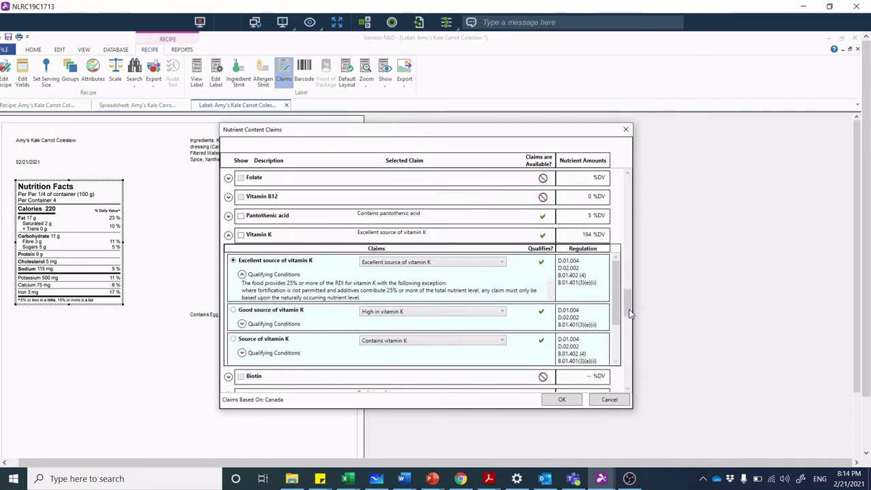
{"action": "scroll", "coordinate": [631, 340], "scroll_direction": "down", "scroll_amount": 3}
{"action": "scroll", "coordinate": [631, 348], "scroll_direction": "down", "scroll_amount": 9}
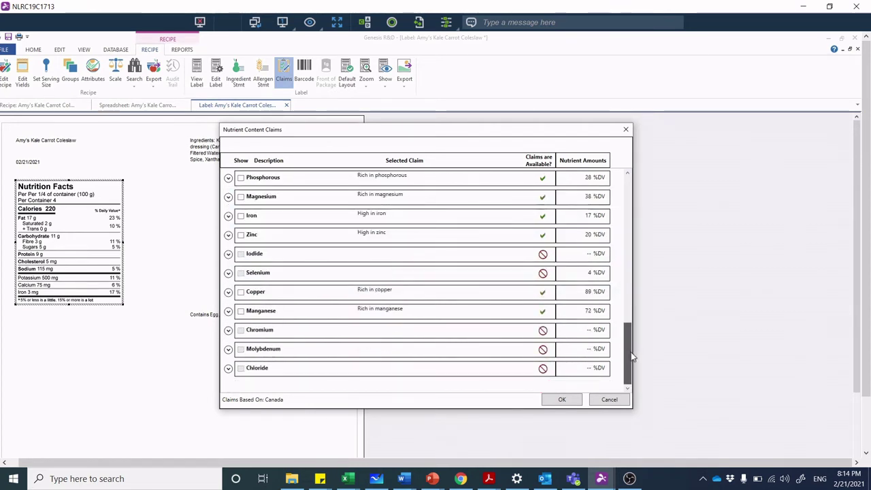
Step: Select the "Contains omega-3 polyunsaturated fatty acids" claim for display on the label and show its qualifying conditions
{"action": "left_click", "coordinate": [545, 235]}
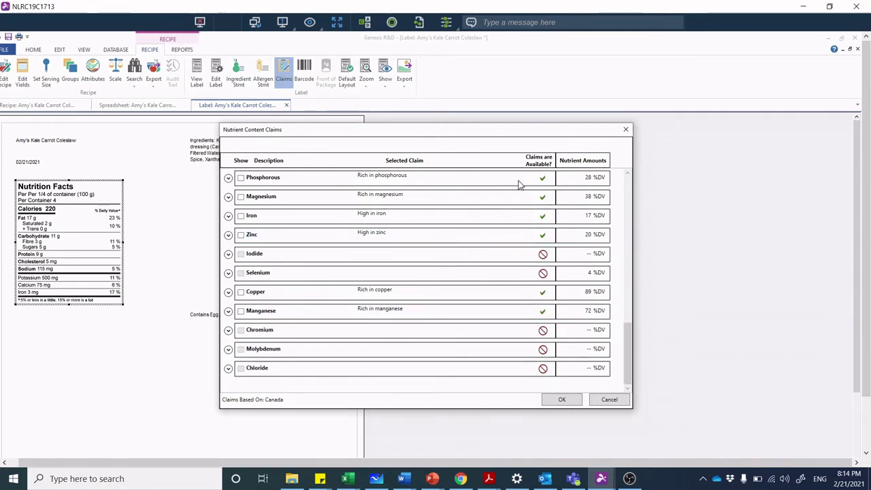
{"action": "left_click", "coordinate": [519, 183]}
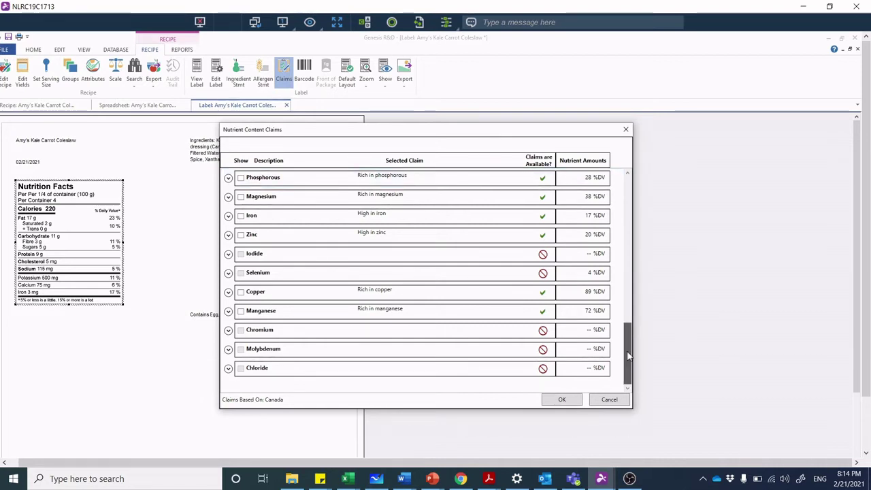
{"action": "scroll", "coordinate": [630, 273], "scroll_direction": "up", "scroll_amount": 1}
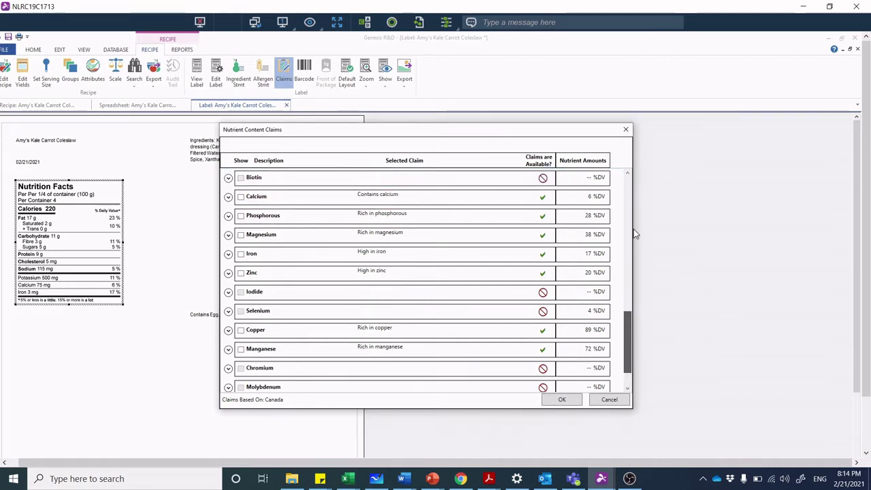
{"action": "scroll", "coordinate": [630, 306], "scroll_direction": "up", "scroll_amount": 5}
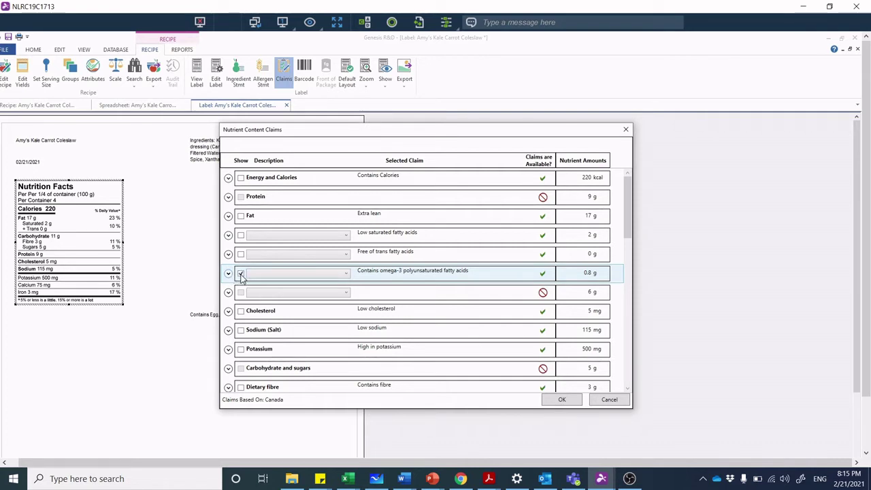
{"action": "left_click", "coordinate": [348, 275]}
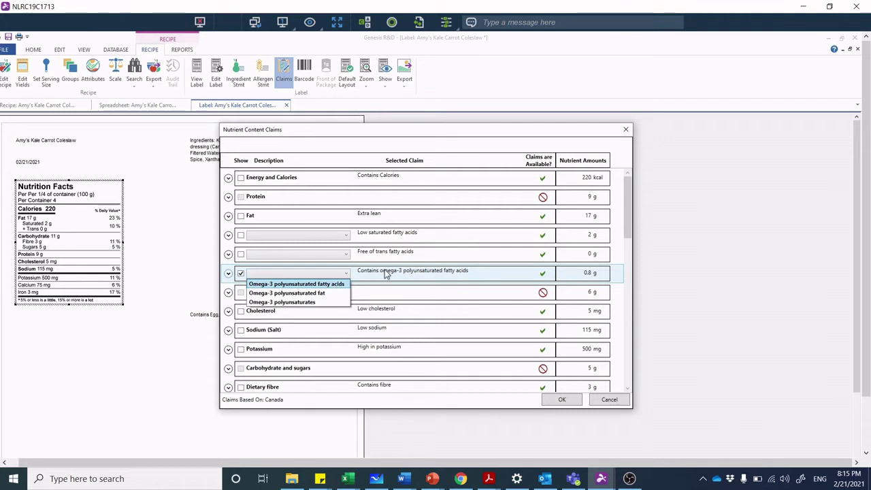
{"action": "left_click", "coordinate": [614, 236]}
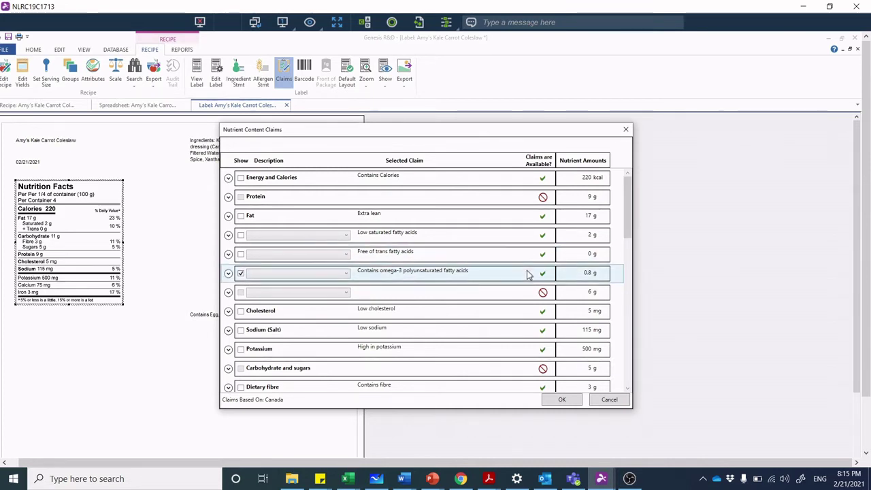
{"action": "left_click", "coordinate": [228, 273]}
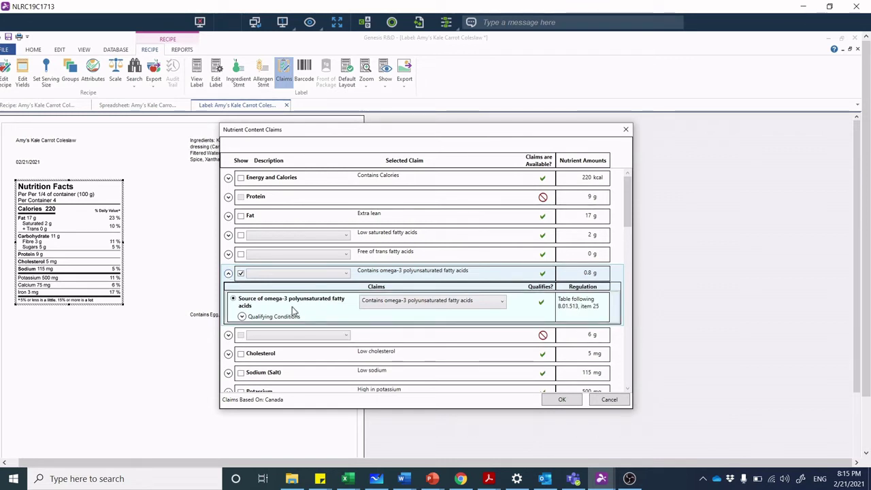
{"action": "left_click", "coordinate": [242, 317]}
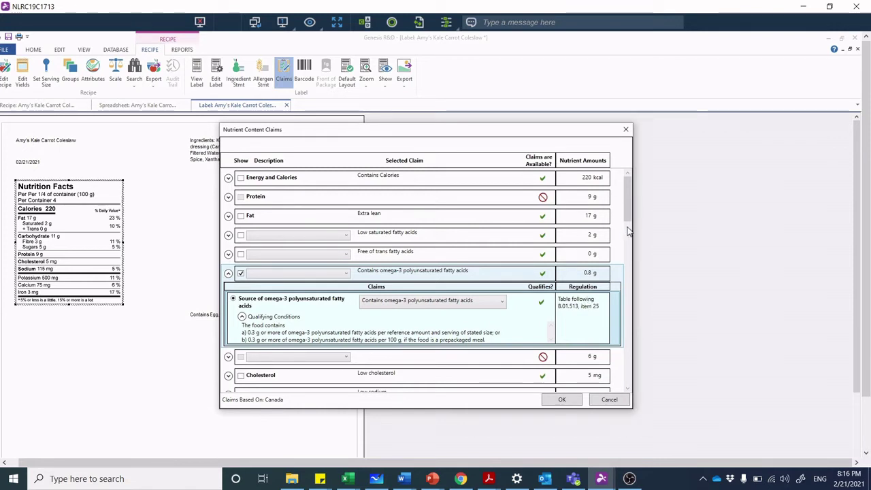
Step: Select the "Rich in vitamin C" and "Excellent source of vitamin K" claims for display on the label
{"action": "left_click_drag", "start_coordinate": [631, 204], "coordinate": [634, 245]}
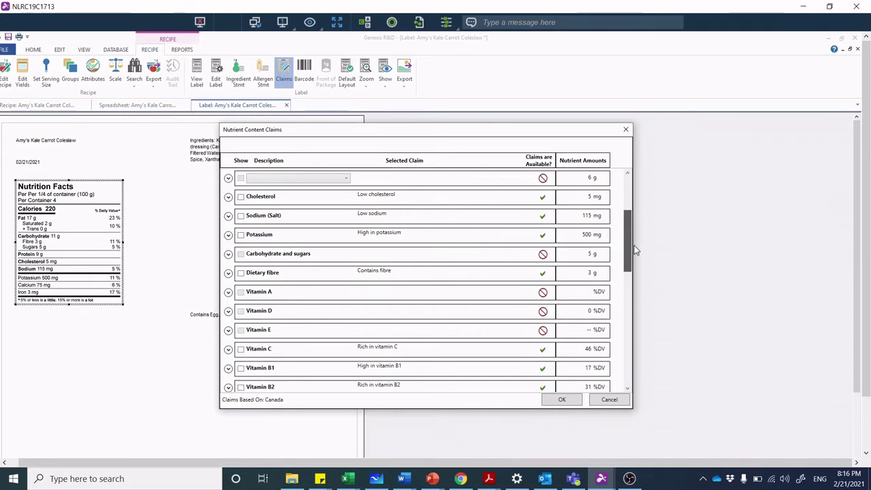
{"action": "scroll", "coordinate": [634, 249], "scroll_direction": "down", "scroll_amount": 1}
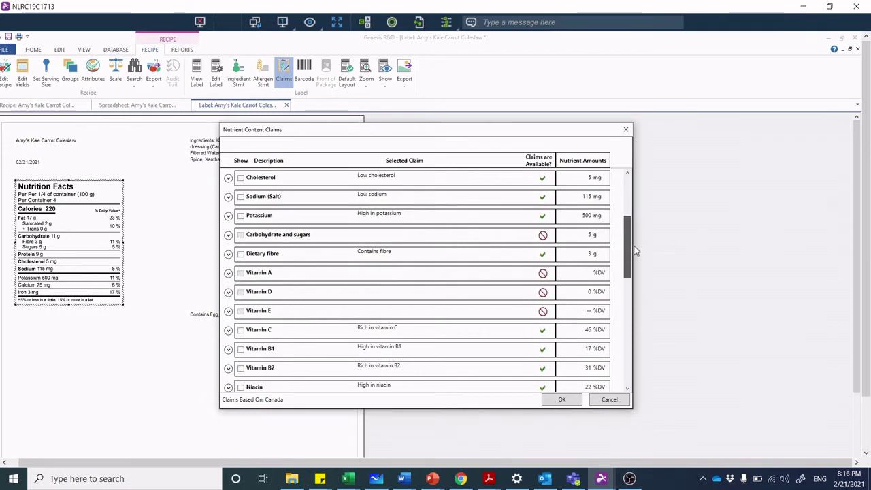
{"action": "left_click", "coordinate": [242, 331]}
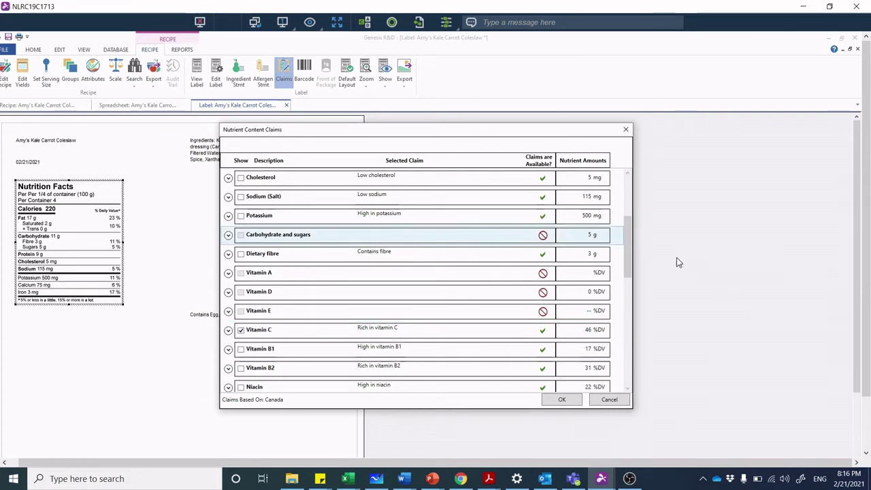
{"action": "left_click_drag", "start_coordinate": [636, 305], "coordinate": [639, 329]}
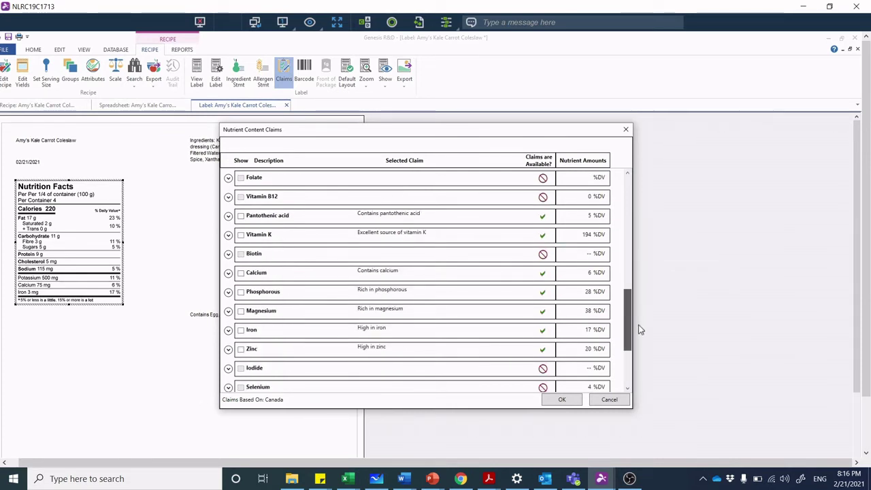
{"action": "left_click", "coordinate": [241, 235]}
{"action": "left_click", "coordinate": [444, 291]}
{"action": "scroll", "coordinate": [631, 381], "scroll_direction": "down", "scroll_amount": 2}
{"action": "scroll", "coordinate": [631, 384], "scroll_direction": "up", "scroll_amount": 4}
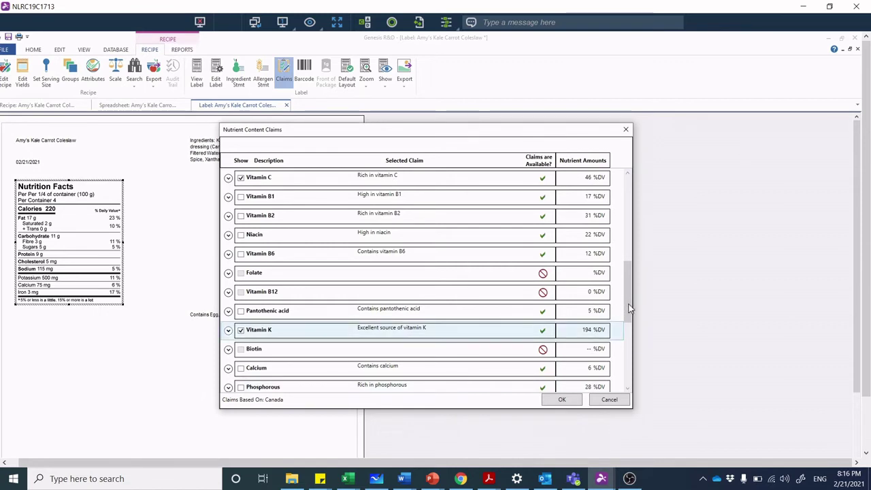
Step: Select the "Rich in manganese" and "High in iron" claims for display and apply the chosen claims to the label
{"action": "scroll", "coordinate": [630, 364], "scroll_direction": "down", "scroll_amount": 4}
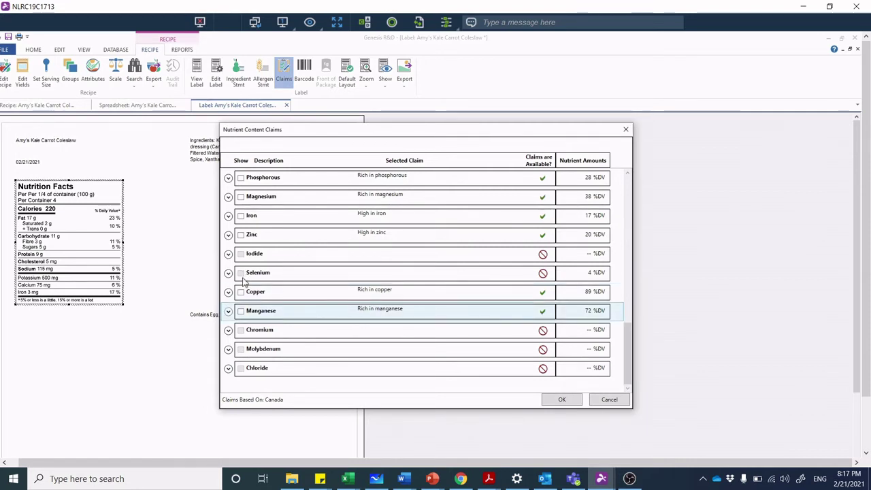
{"action": "left_click", "coordinate": [241, 312]}
{"action": "left_click", "coordinate": [237, 219]}
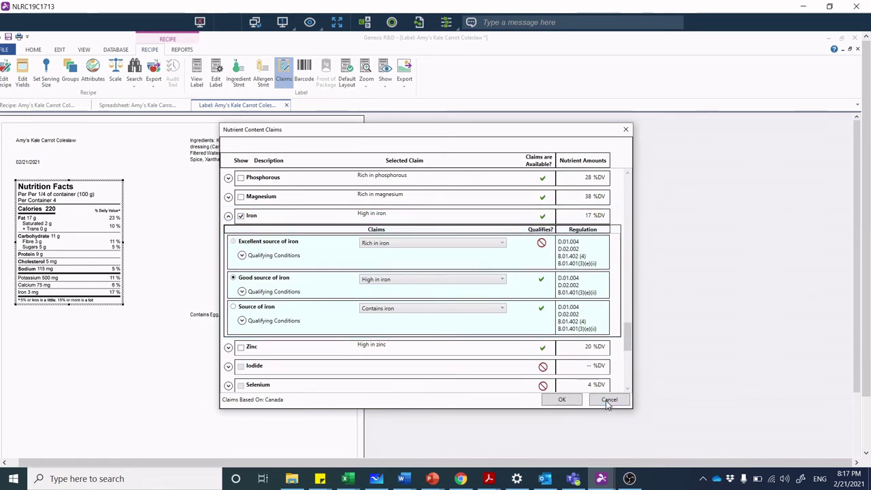
{"action": "left_click", "coordinate": [562, 400]}
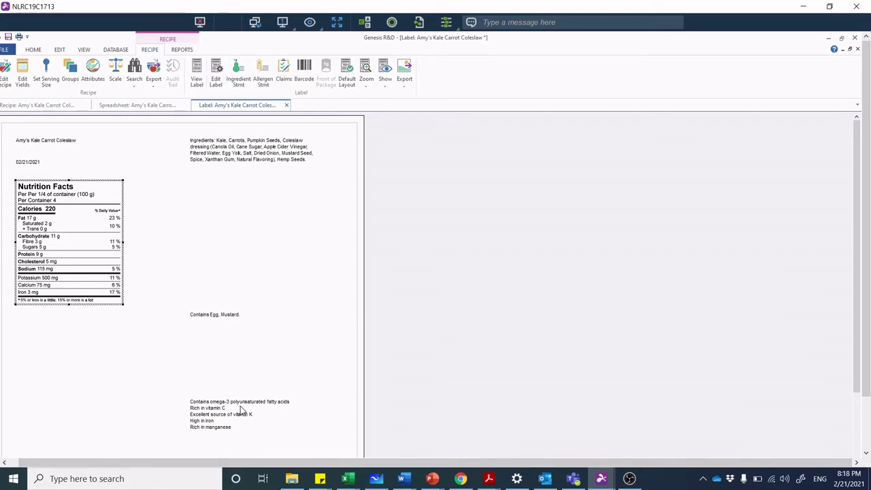
Step: Open the label's voluntary nutrient settings and enable Omega 3 Fatty Acid and Omega 6 Fatty Acid
{"action": "left_click", "coordinate": [218, 80]}
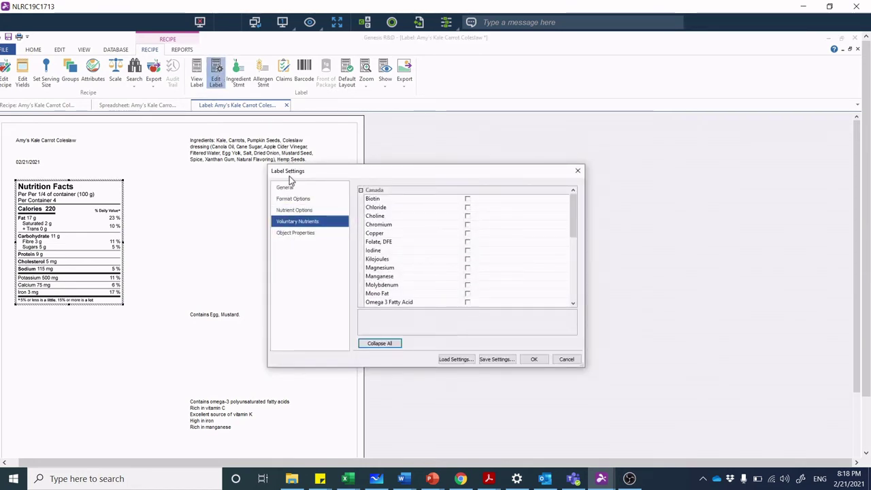
{"action": "left_click", "coordinate": [300, 228]}
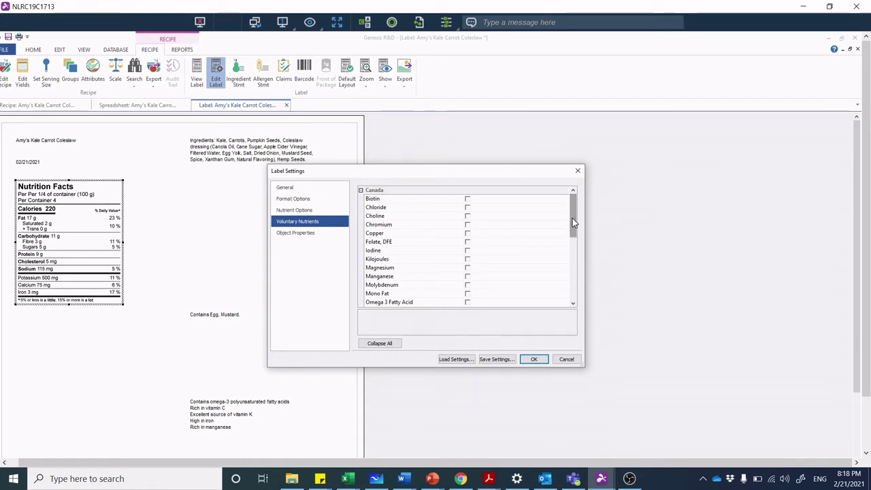
{"action": "left_click", "coordinate": [573, 305]}
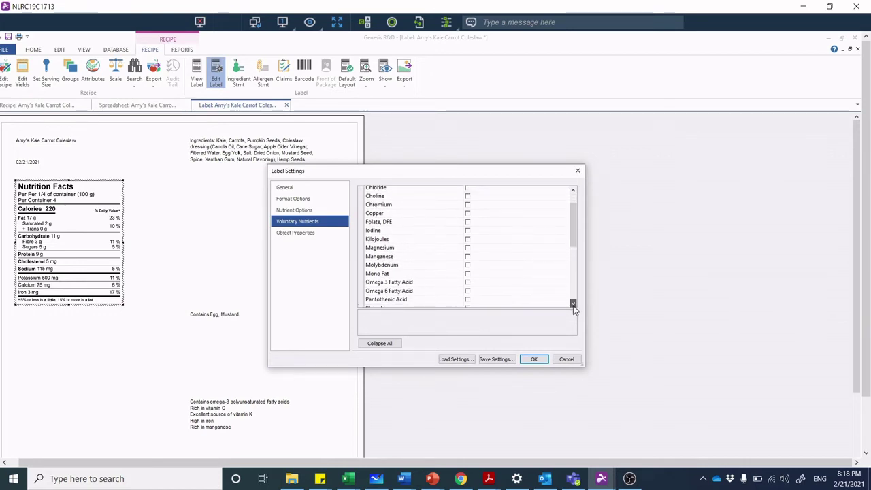
{"action": "left_click", "coordinate": [573, 305]}
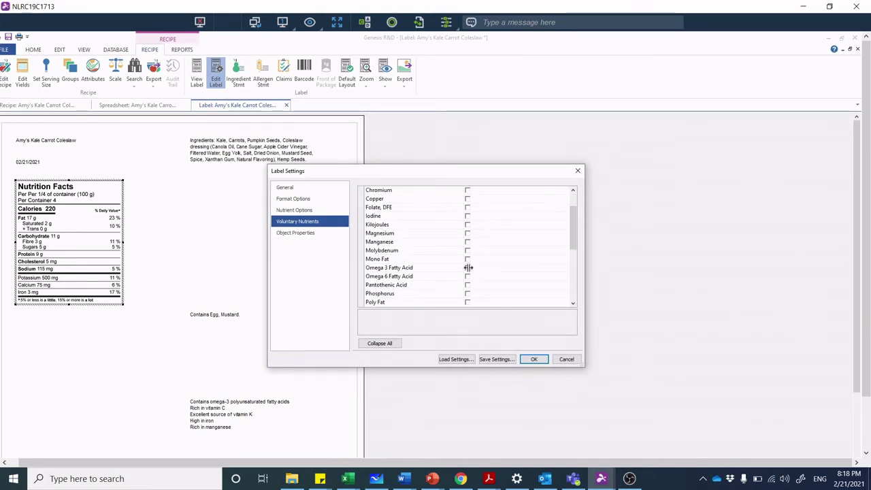
{"action": "left_click", "coordinate": [468, 268]}
{"action": "left_click", "coordinate": [468, 268]}
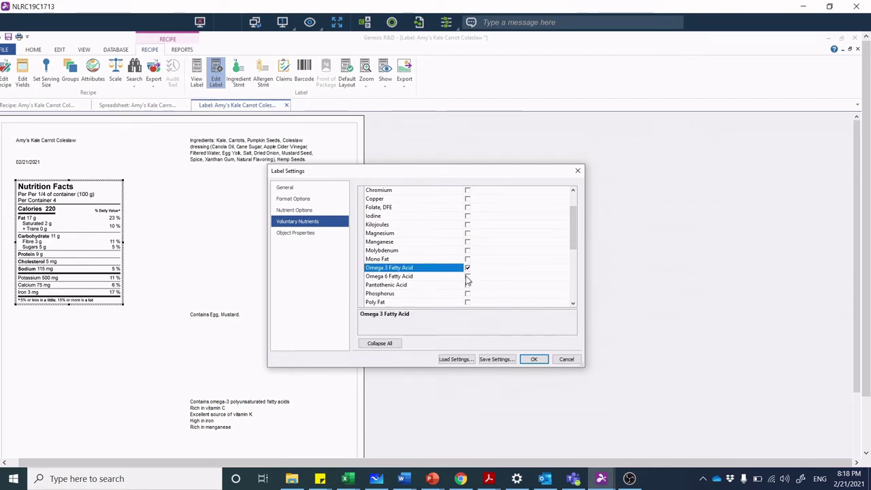
{"action": "left_click", "coordinate": [468, 276]}
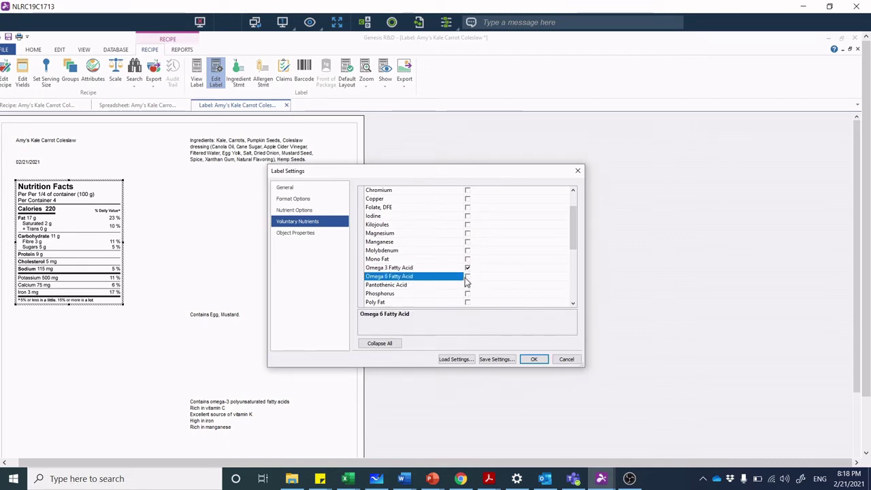
{"action": "left_click", "coordinate": [467, 277]}
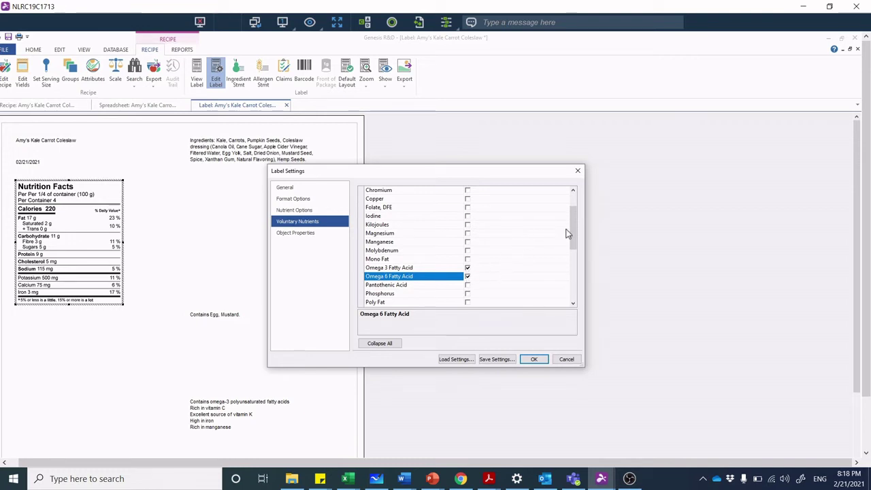
Step: Enable Vitamin A - RAE among the label's voluntary nutrients
{"action": "left_click_drag", "start_coordinate": [573, 235], "coordinate": [576, 247]}
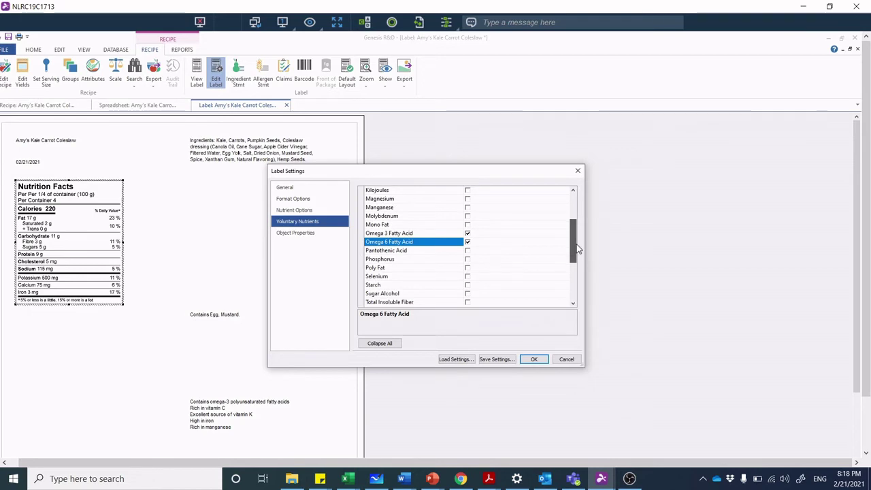
{"action": "scroll", "coordinate": [576, 248], "scroll_direction": "down", "scroll_amount": 3}
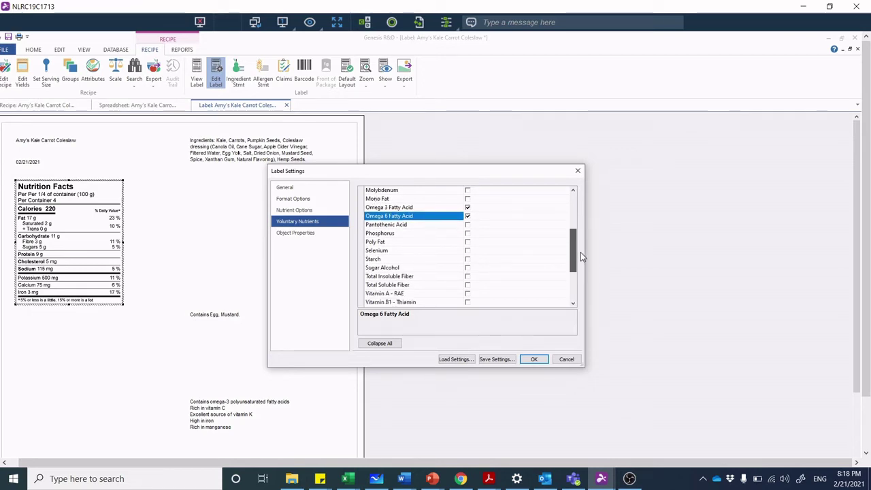
{"action": "scroll", "coordinate": [581, 251], "scroll_direction": "down", "scroll_amount": 1}
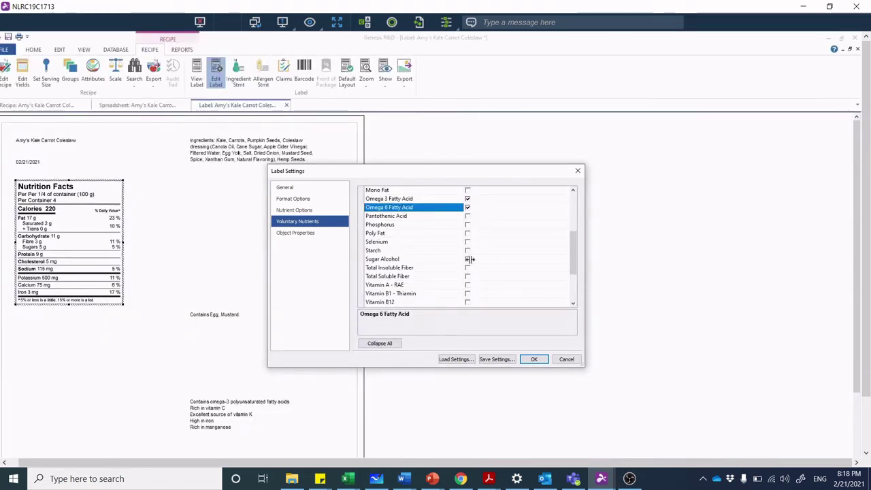
{"action": "left_click", "coordinate": [467, 285]}
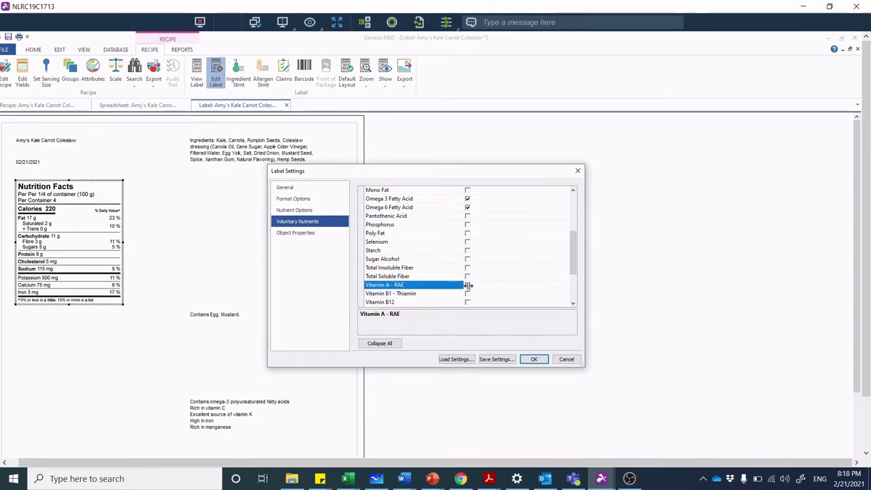
Step: Enable Vitamin C and Vitamin K among the label's voluntary nutrients
{"action": "left_click", "coordinate": [573, 305]}
{"action": "left_click", "coordinate": [573, 305]}
{"action": "left_click", "coordinate": [573, 305]}
{"action": "left_click", "coordinate": [573, 305]}
{"action": "left_click", "coordinate": [573, 305]}
{"action": "left_click", "coordinate": [573, 305]}
{"action": "scroll", "coordinate": [469, 283], "scroll_direction": "down", "scroll_amount": 1}
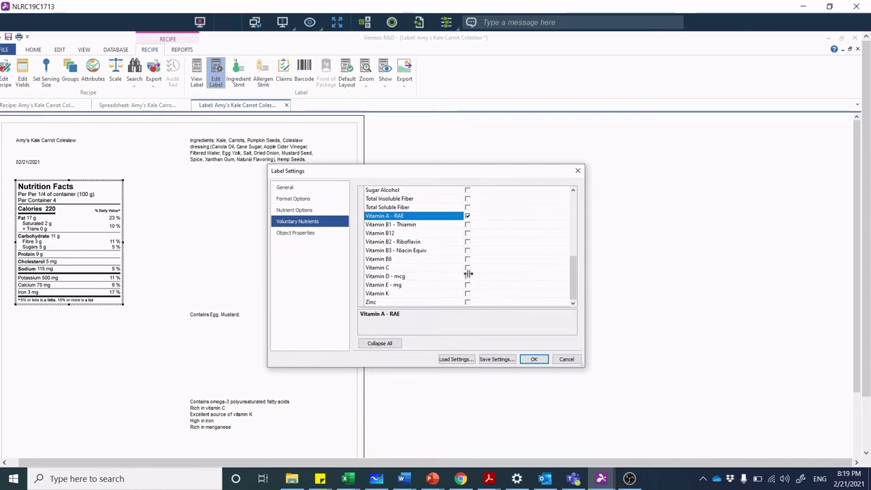
{"action": "left_click", "coordinate": [466, 267]}
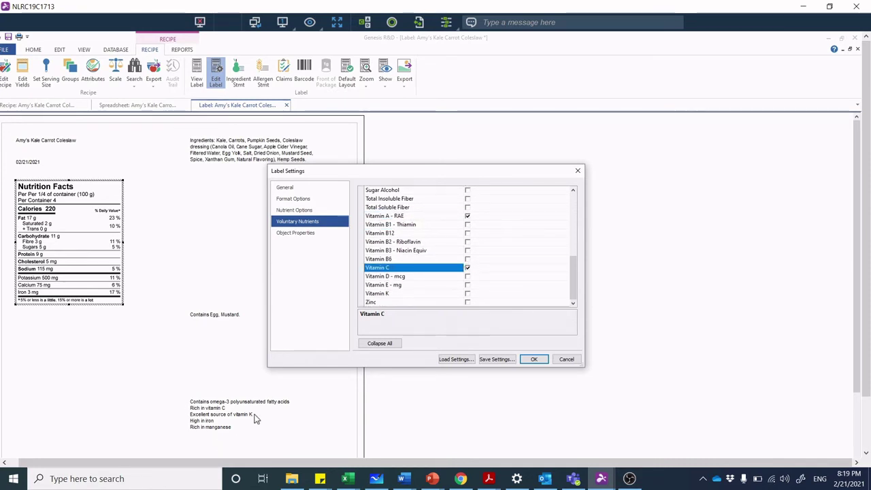
{"action": "left_click", "coordinate": [468, 293]}
{"action": "left_click", "coordinate": [468, 293]}
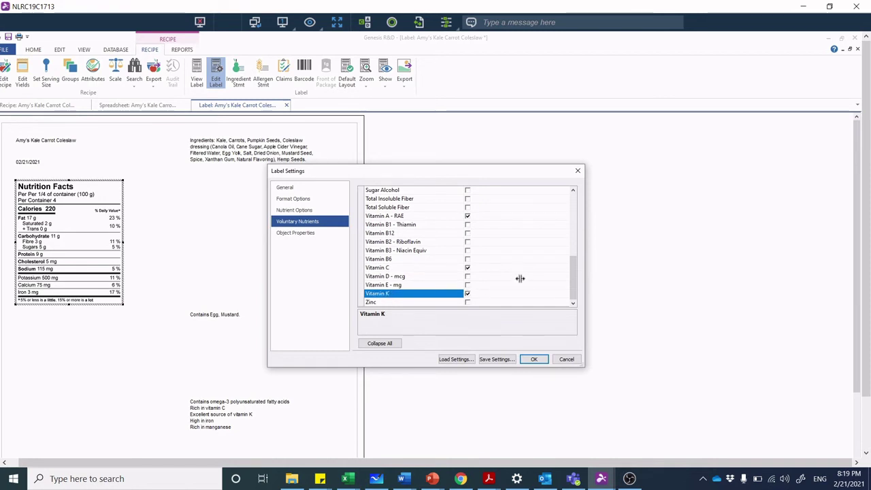
Step: Enable Manganese among the voluntary nutrients, review the remaining selections, and apply the label settings
{"action": "left_click", "coordinate": [575, 299]}
{"action": "left_click_drag", "start_coordinate": [575, 299], "coordinate": [566, 250]}
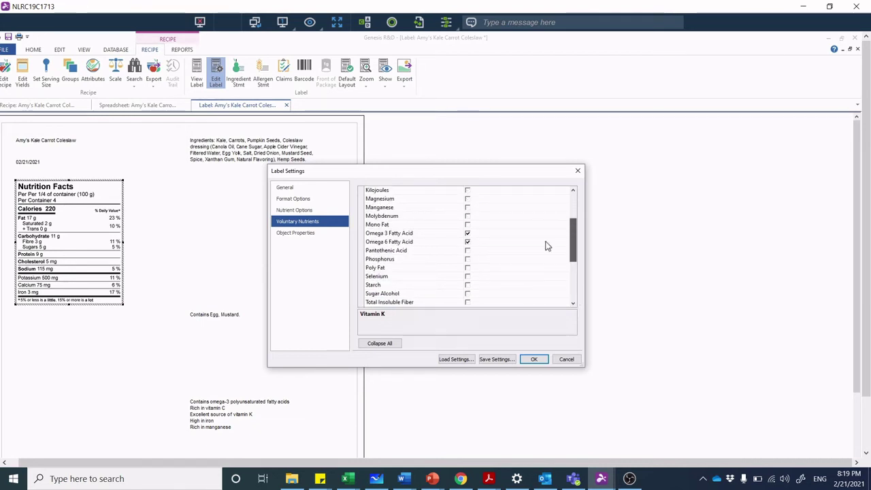
{"action": "left_click", "coordinate": [467, 207]}
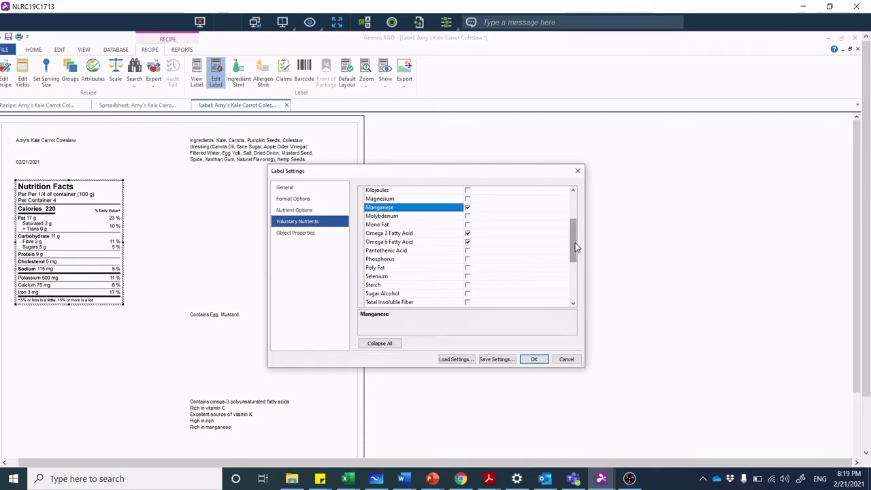
{"action": "left_click", "coordinate": [575, 211]}
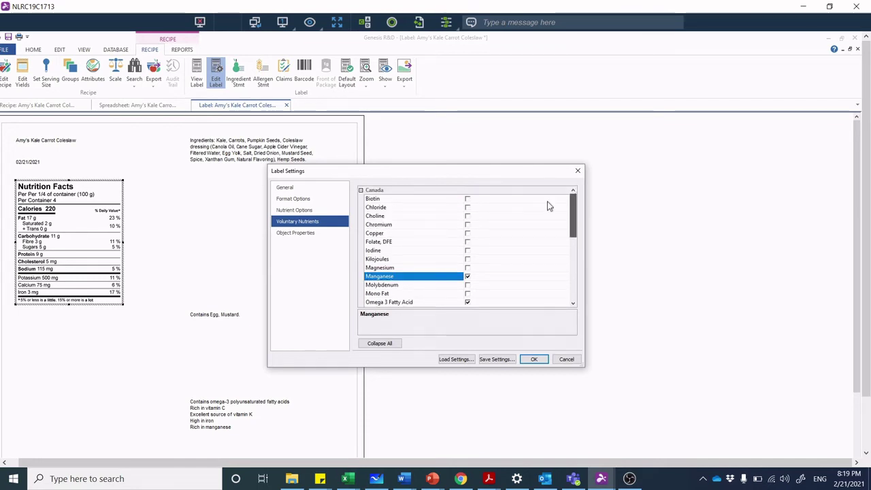
{"action": "left_click_drag", "start_coordinate": [575, 202], "coordinate": [578, 247]}
{"action": "scroll", "coordinate": [579, 221], "scroll_direction": "up", "scroll_amount": 4}
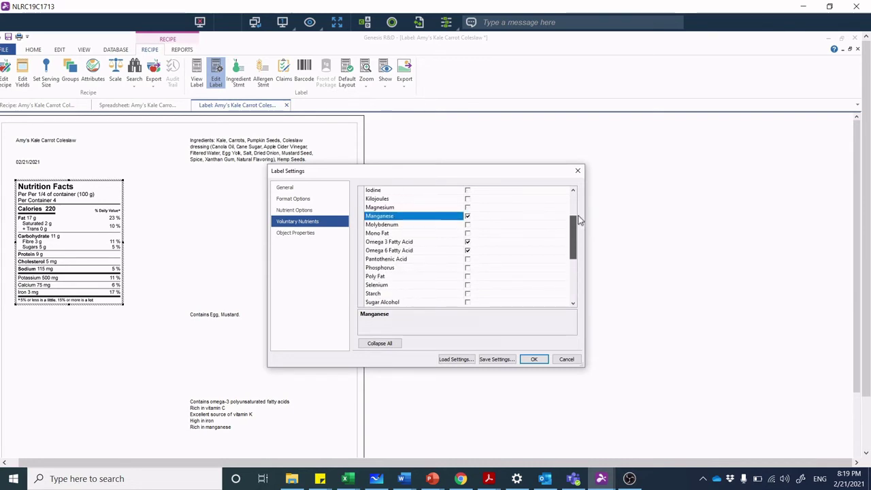
{"action": "left_click", "coordinate": [537, 358]}
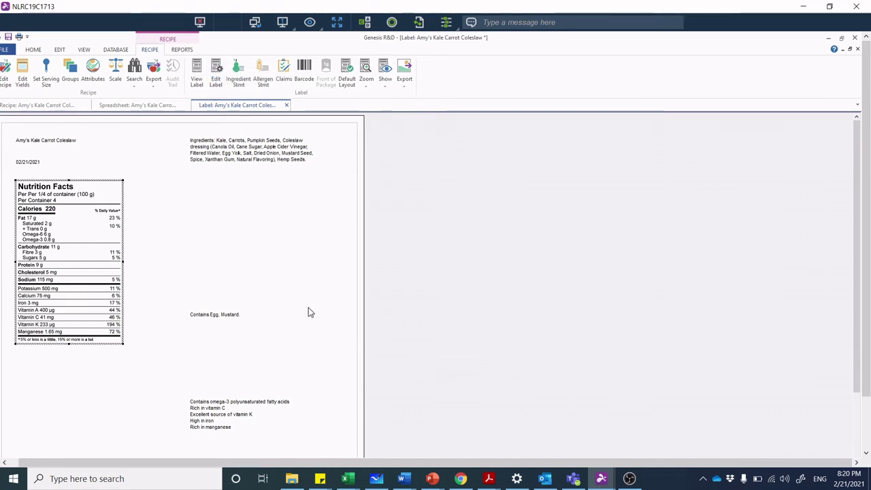
Step: Switch to the browser and open the omega-3 and omega-6 polyunsaturated fatty acid claims page from the CFIA nutrient content claims index
{"action": "mouse_move", "coordinate": [461, 480]}
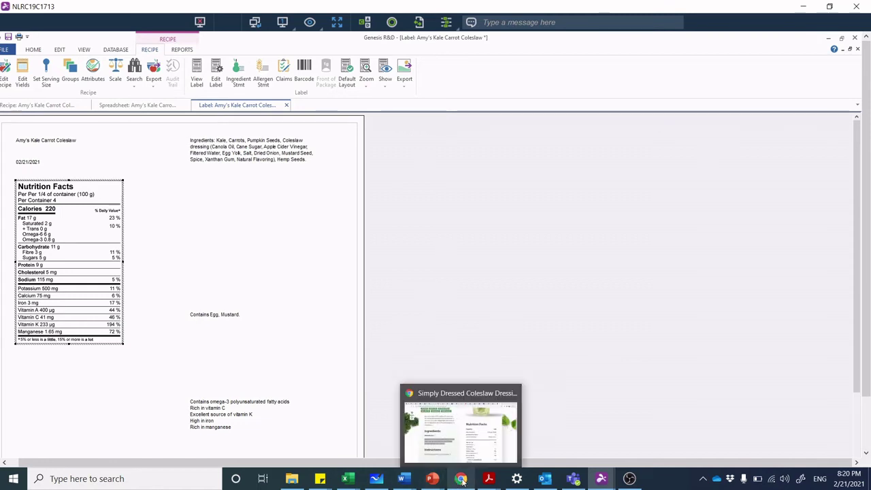
{"action": "left_click", "coordinate": [460, 480]}
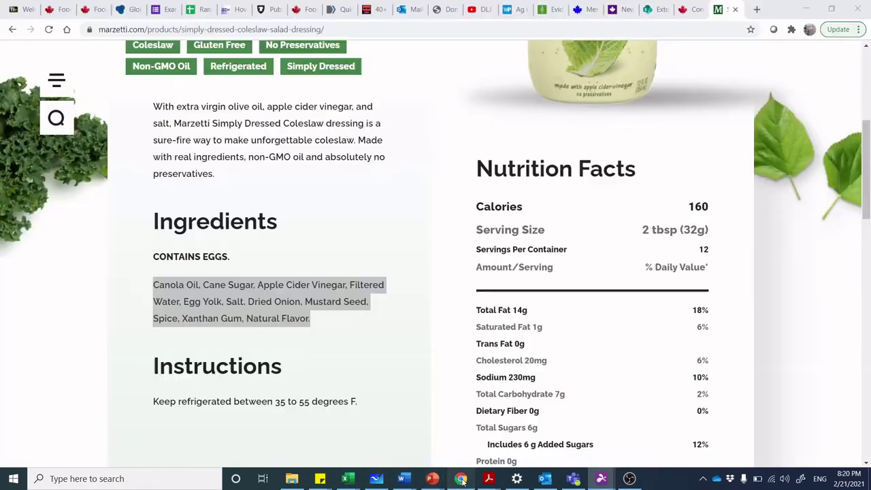
{"action": "left_click", "coordinate": [686, 10]}
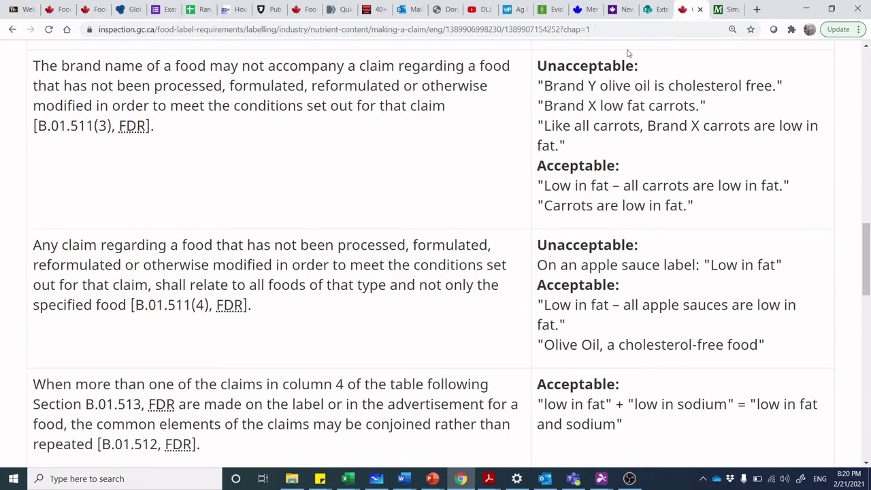
{"action": "scroll", "coordinate": [856, 191], "scroll_direction": "up", "scroll_amount": 15}
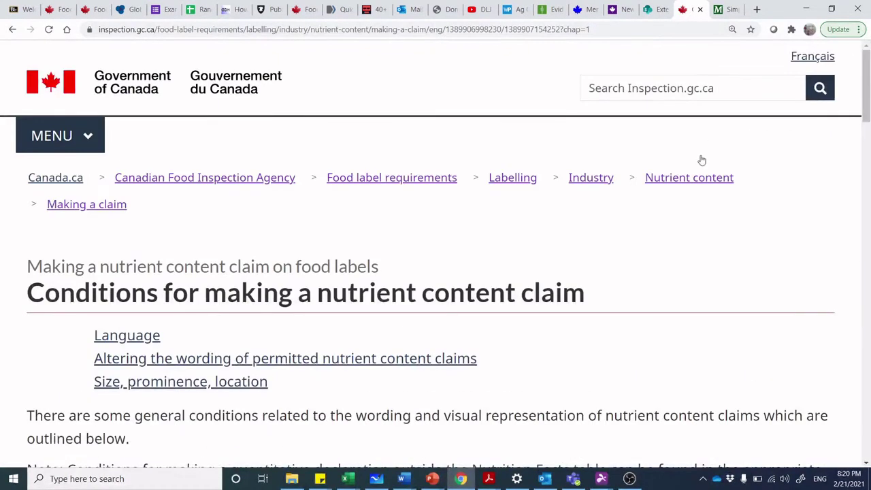
{"action": "left_click", "coordinate": [704, 179]}
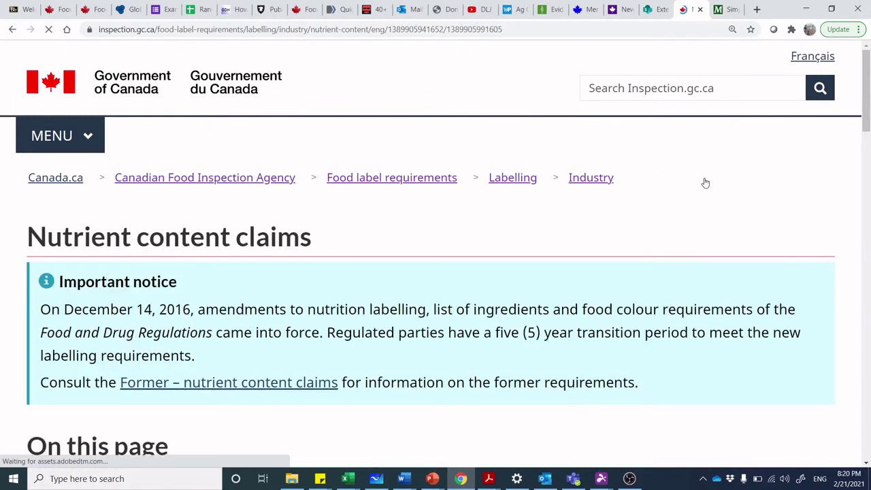
{"action": "left_click_drag", "start_coordinate": [867, 83], "coordinate": [869, 142]}
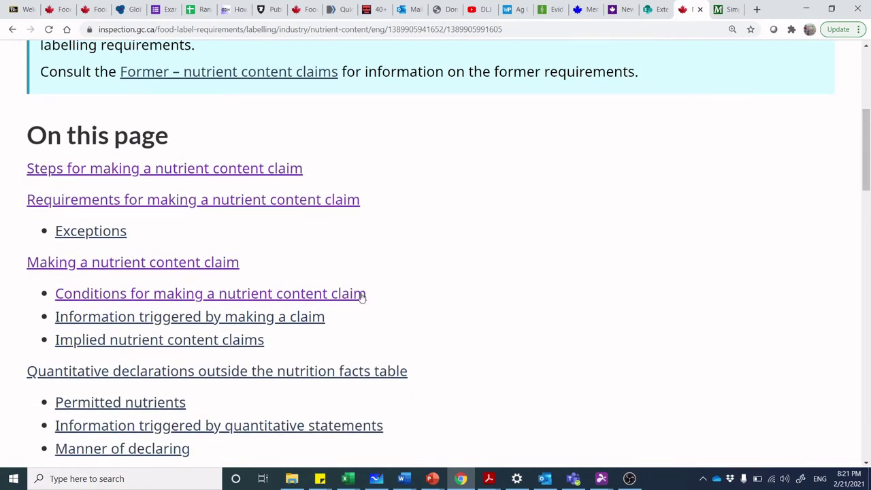
{"action": "left_click_drag", "start_coordinate": [868, 141], "coordinate": [869, 221]}
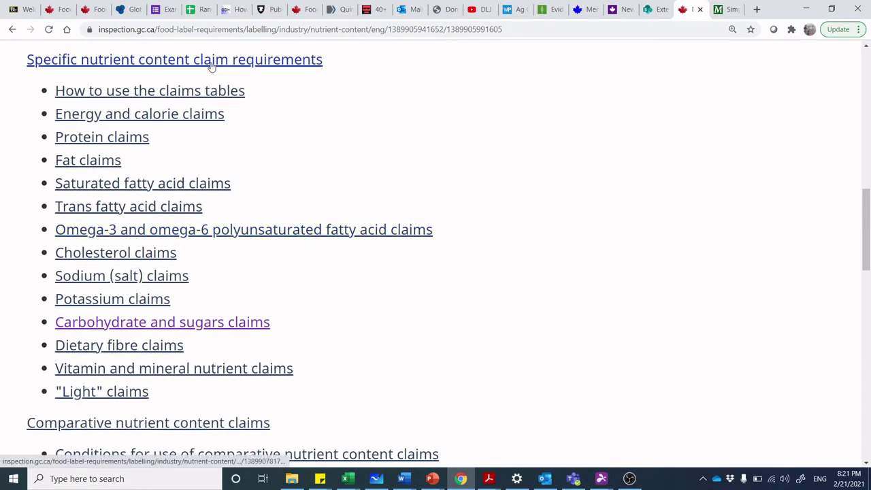
{"action": "left_click", "coordinate": [243, 232]}
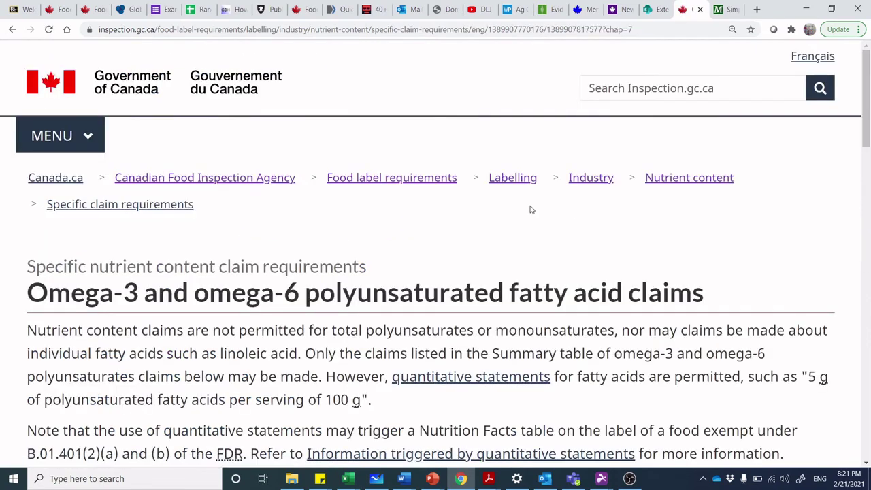
Step: Examine the food and label conditions for "source of omega-3 polyunsaturated fatty acids" in the summary table of claims
{"action": "left_click_drag", "start_coordinate": [867, 119], "coordinate": [868, 151]}
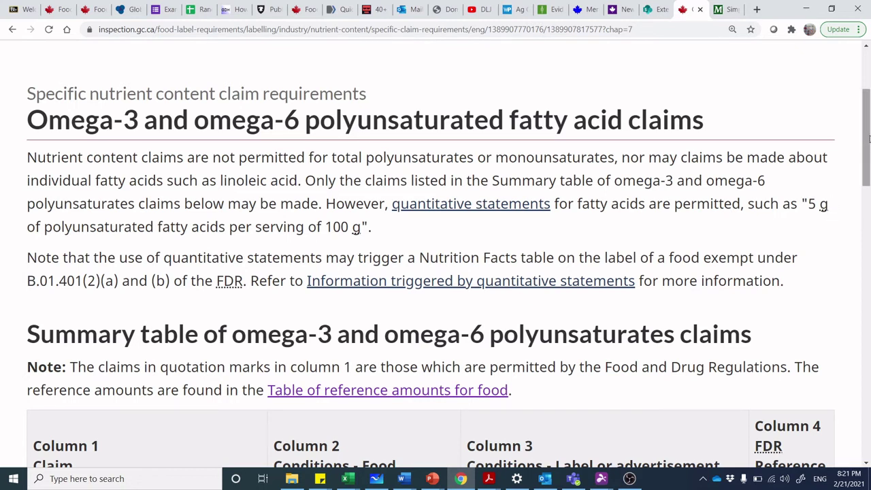
{"action": "left_click_drag", "start_coordinate": [868, 139], "coordinate": [869, 194]}
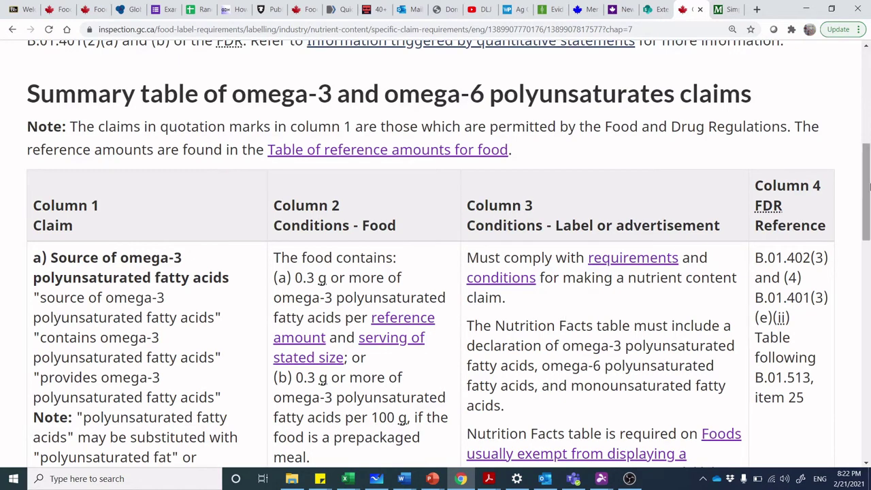
{"action": "left_click_drag", "start_coordinate": [868, 187], "coordinate": [869, 207]}
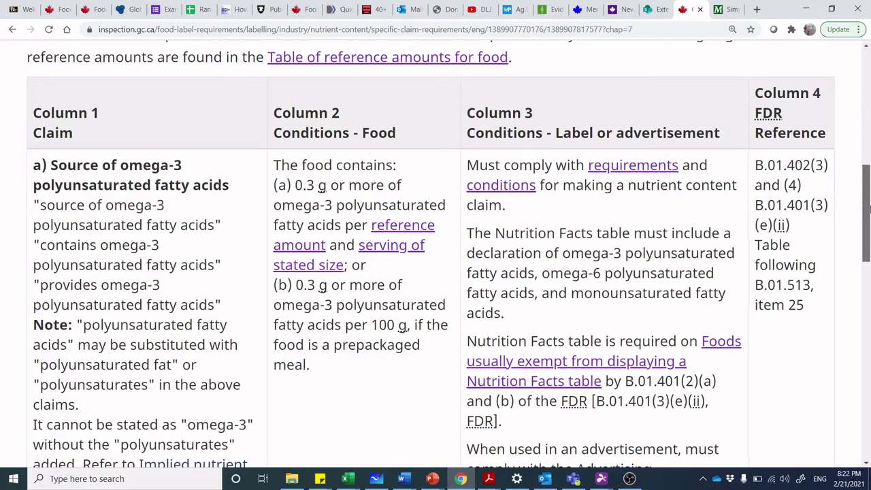
{"action": "scroll", "coordinate": [868, 208], "scroll_direction": "down", "scroll_amount": 1}
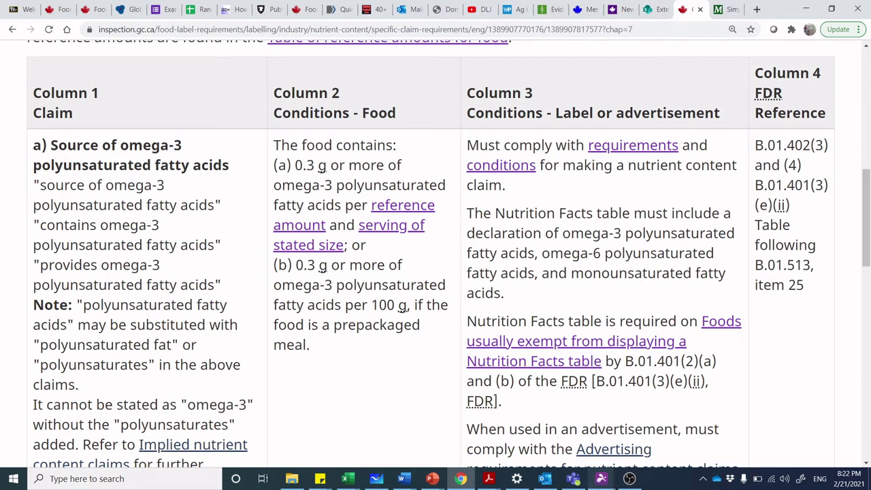
Step: Return to the coleslaw label in Genesis R&D and enable Mono Fat among its voluntary nutrients
{"action": "mouse_move", "coordinate": [602, 478]}
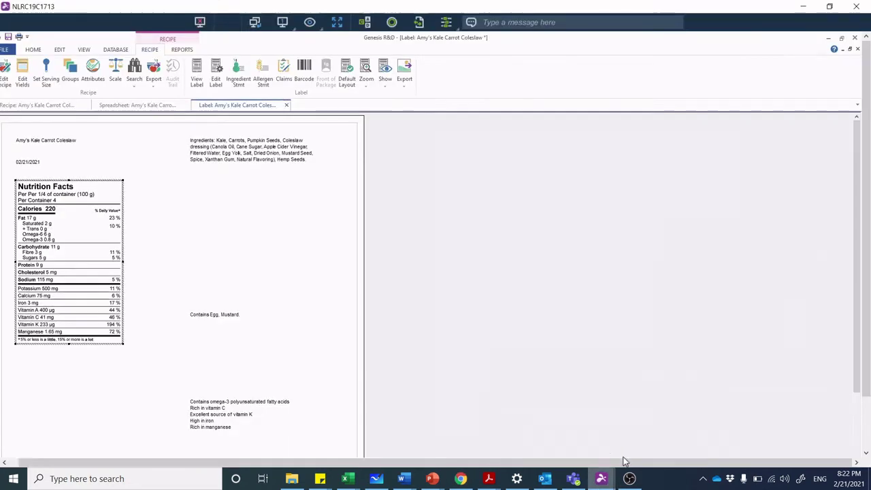
{"action": "left_click", "coordinate": [630, 432]}
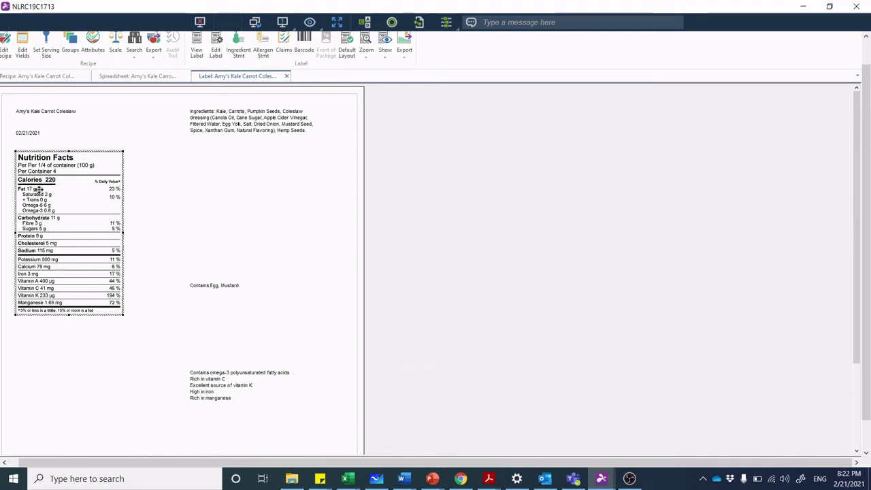
{"action": "left_click", "coordinate": [216, 51]}
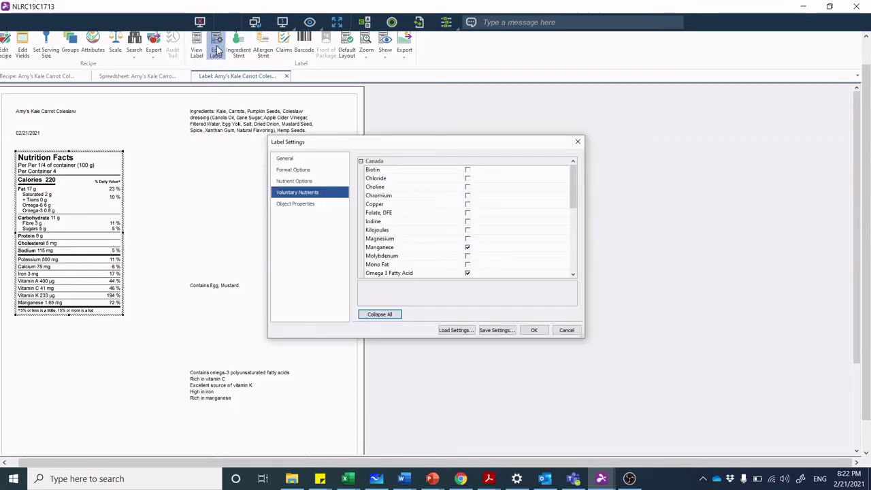
{"action": "left_click_drag", "start_coordinate": [578, 184], "coordinate": [580, 258]}
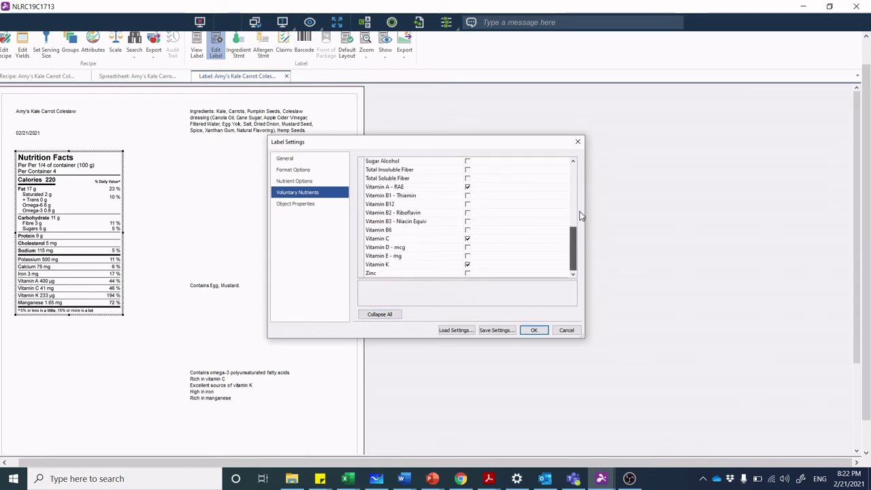
{"action": "scroll", "coordinate": [574, 245], "scroll_direction": "up", "scroll_amount": 4}
{"action": "scroll", "coordinate": [574, 242], "scroll_direction": "down", "scroll_amount": 4}
{"action": "left_click", "coordinate": [574, 163]}
{"action": "left_click", "coordinate": [574, 163]}
{"action": "left_click", "coordinate": [574, 163]}
{"action": "left_click", "coordinate": [573, 163]}
{"action": "left_click", "coordinate": [574, 164]}
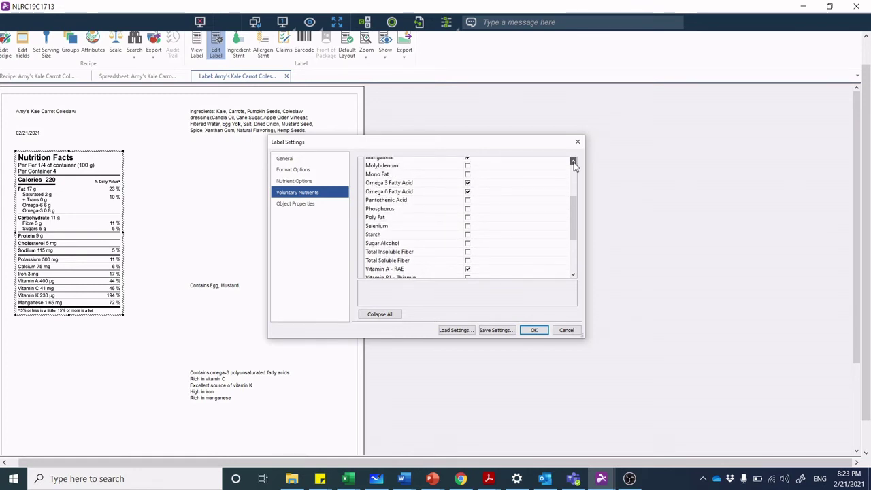
{"action": "left_click", "coordinate": [574, 163]}
{"action": "scroll", "coordinate": [469, 194], "scroll_direction": "up", "scroll_amount": 2}
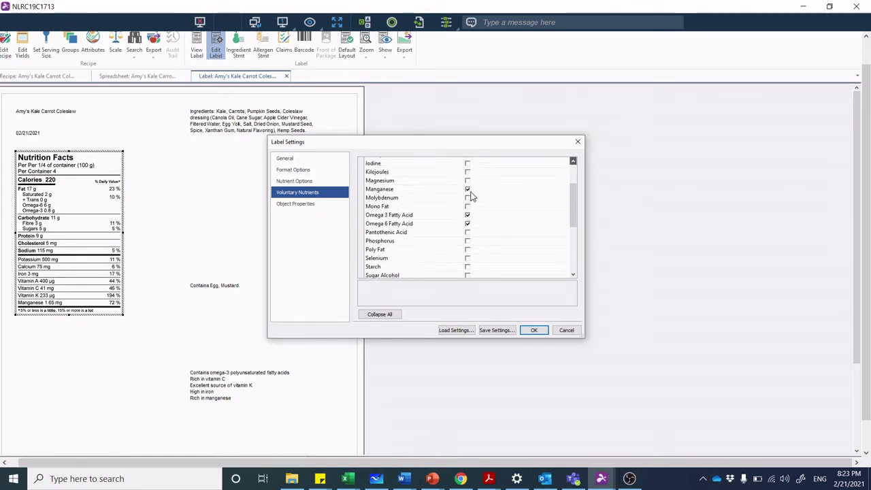
{"action": "left_click", "coordinate": [464, 187]}
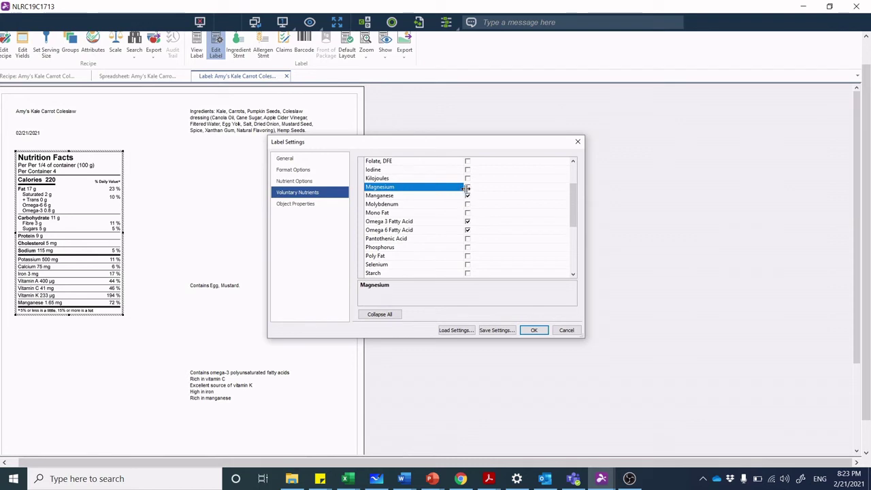
{"action": "left_click", "coordinate": [467, 214]}
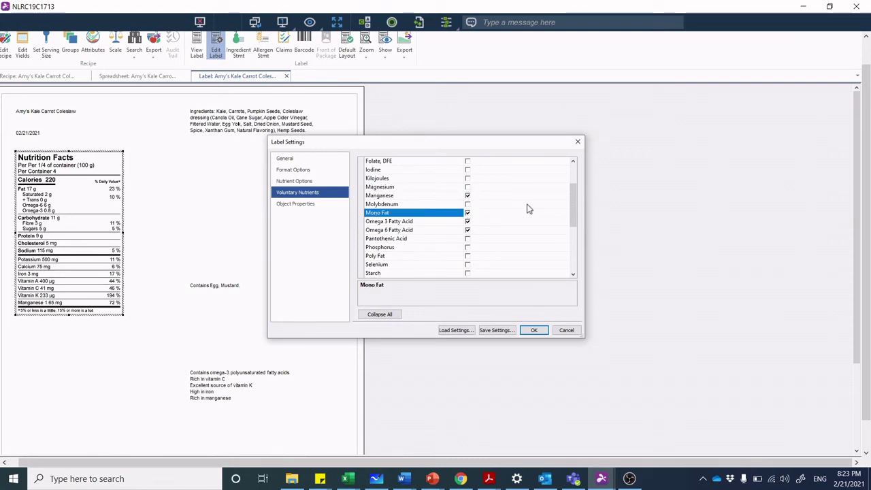
Step: Enable Poly Fat among the voluntary nutrients and apply the label settings
{"action": "left_click", "coordinate": [468, 257]}
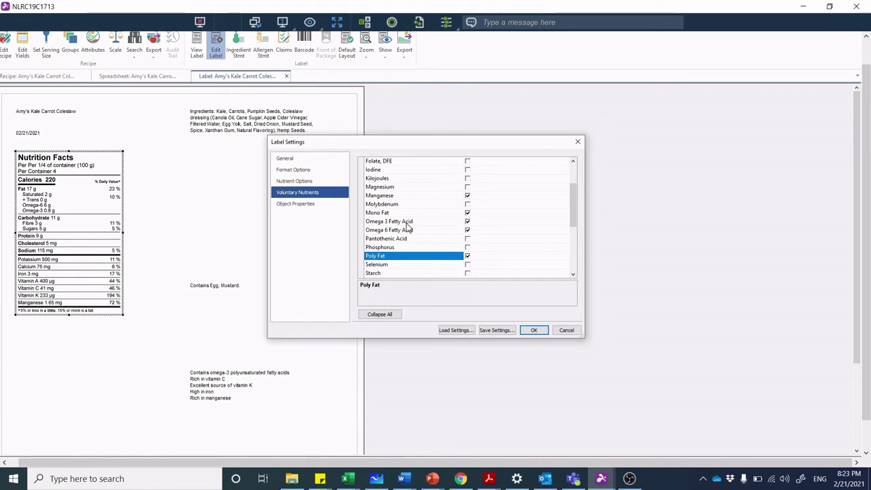
{"action": "left_click", "coordinate": [468, 231]}
{"action": "left_click", "coordinate": [534, 330]}
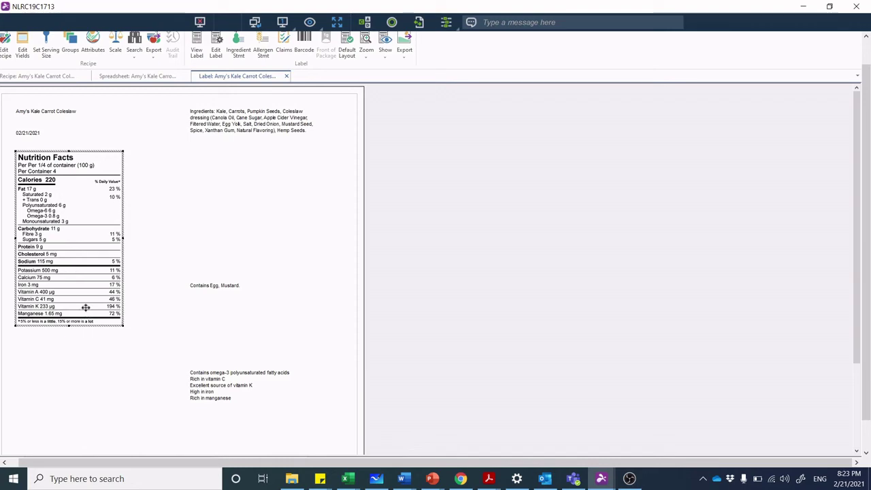
Step: Switch to the browser and recheck which fatty acids an omega-3 claim requires in the Nutrition Facts table
{"action": "left_click", "coordinate": [460, 478]}
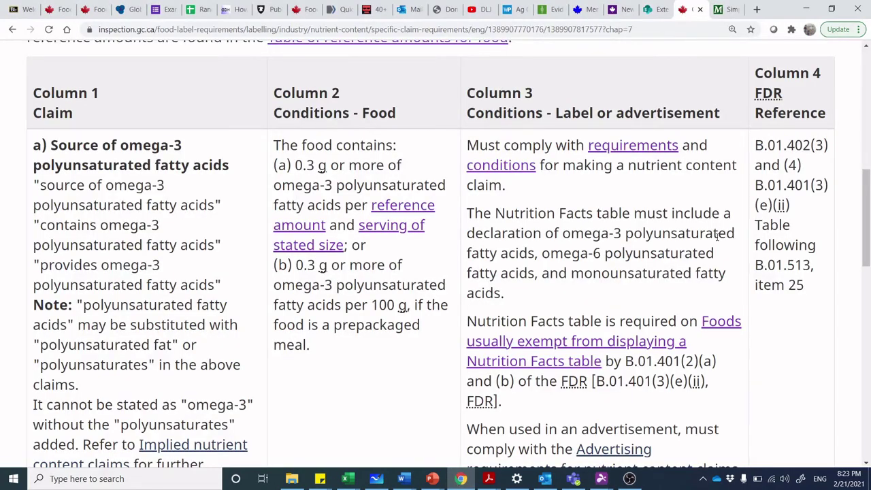
{"action": "left_click_drag", "start_coordinate": [868, 224], "coordinate": [868, 197]}
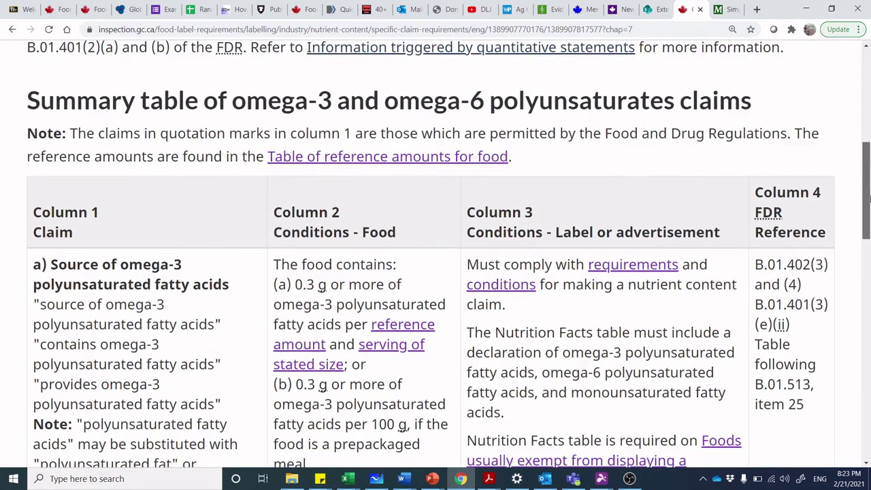
{"action": "left_click_drag", "start_coordinate": [869, 197], "coordinate": [869, 220]}
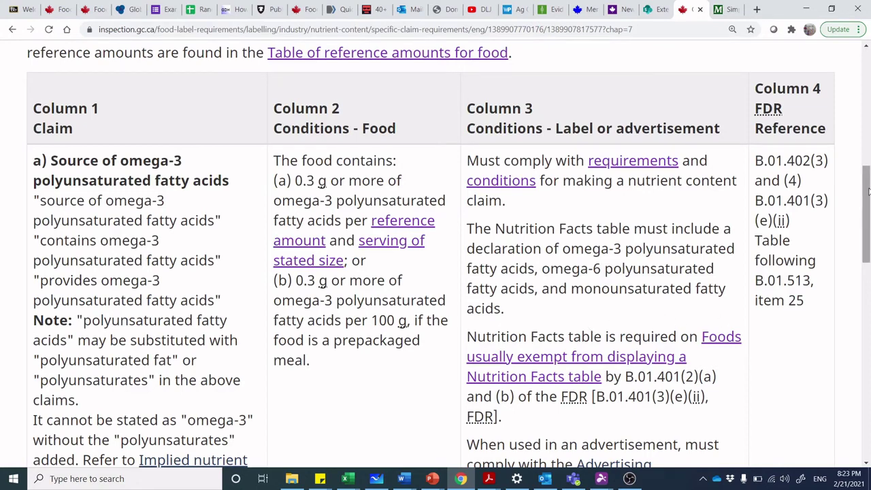
Step: Open the vitamin and mineral nutrient claims page and read the general vitamin and mineral claim requirements
{"action": "left_click", "coordinate": [13, 30]}
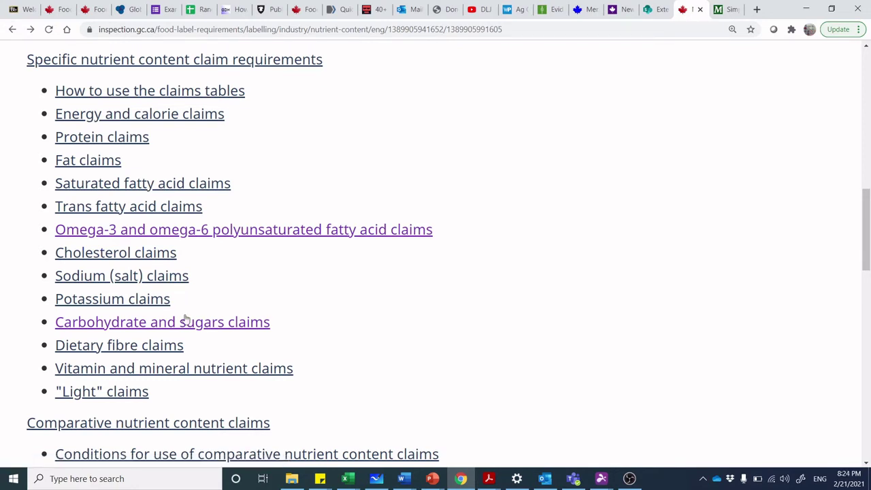
{"action": "left_click", "coordinate": [183, 372]}
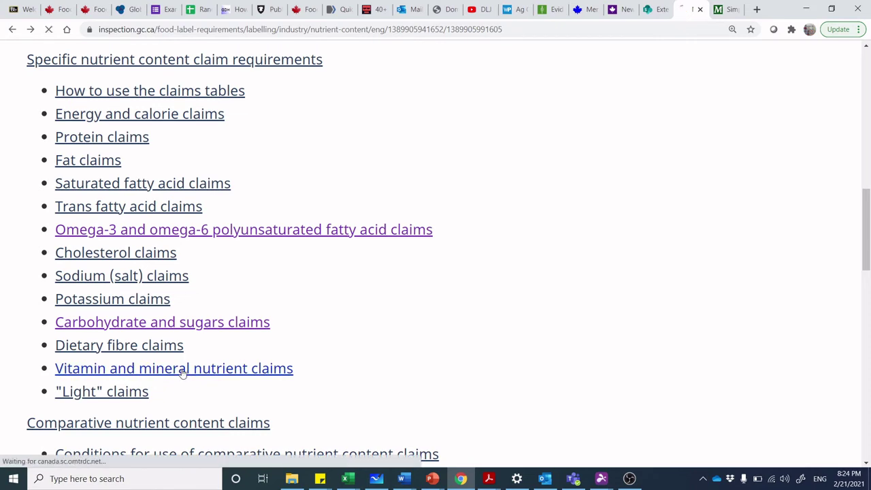
{"action": "left_click_drag", "start_coordinate": [868, 79], "coordinate": [867, 108]}
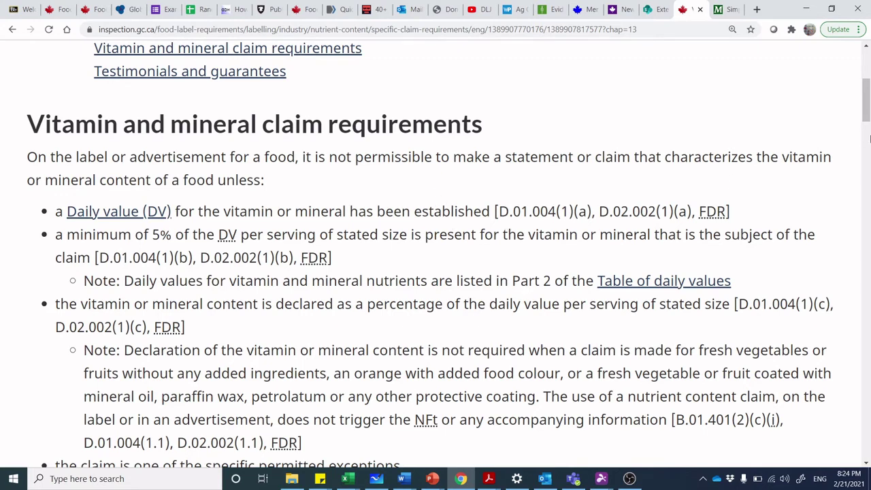
{"action": "scroll", "coordinate": [869, 142], "scroll_direction": "down", "scroll_amount": 2}
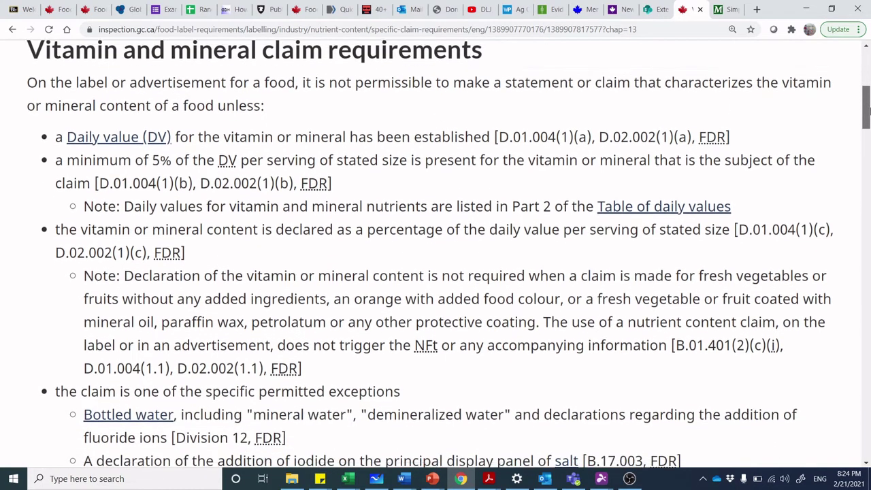
{"action": "left_click_drag", "start_coordinate": [868, 114], "coordinate": [868, 126]}
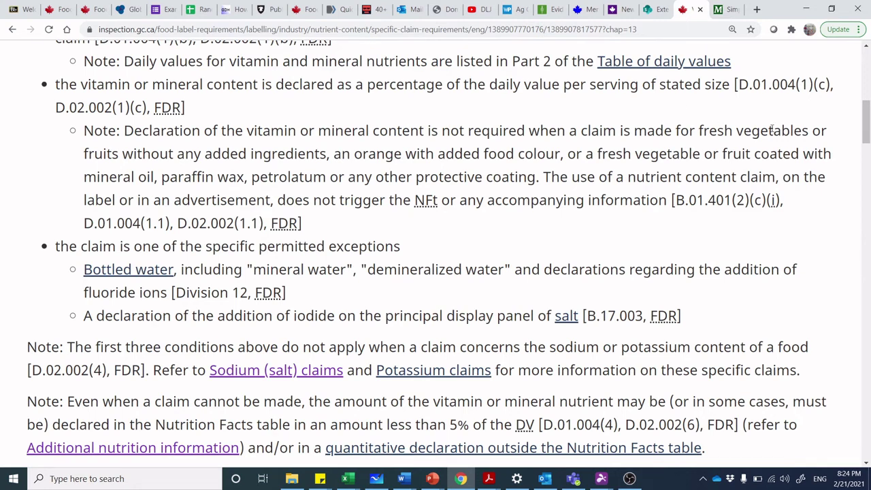
Step: Examine the summary table's conditions for "contains", "source of", "good source of" and "high in" vitamin and mineral claims
{"action": "left_click_drag", "start_coordinate": [866, 134], "coordinate": [867, 259]}
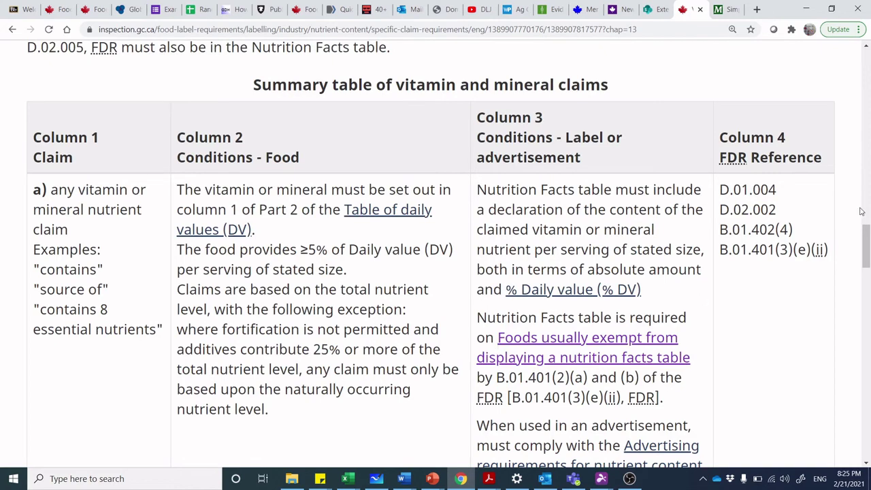
{"action": "scroll", "coordinate": [868, 252], "scroll_direction": "down", "scroll_amount": 1}
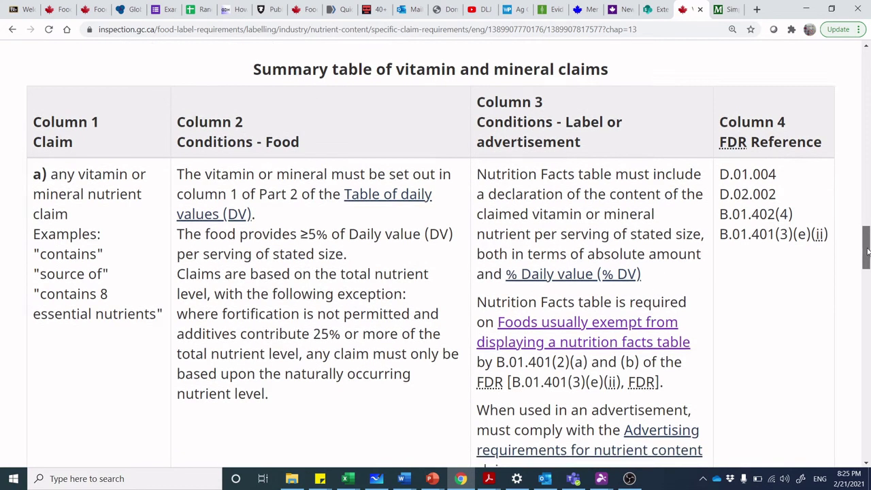
{"action": "mouse_move", "coordinate": [869, 252]}
{"action": "left_mouse_down"}
{"action": "mouse_move", "coordinate": [869, 266]}
{"action": "mouse_move", "coordinate": [868, 257]}
{"action": "left_mouse_up"}
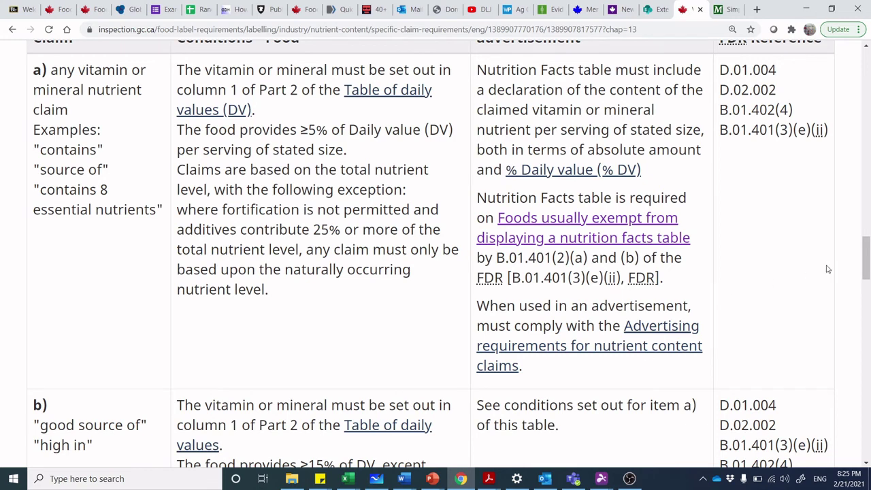
{"action": "left_click_drag", "start_coordinate": [865, 264], "coordinate": [867, 287]}
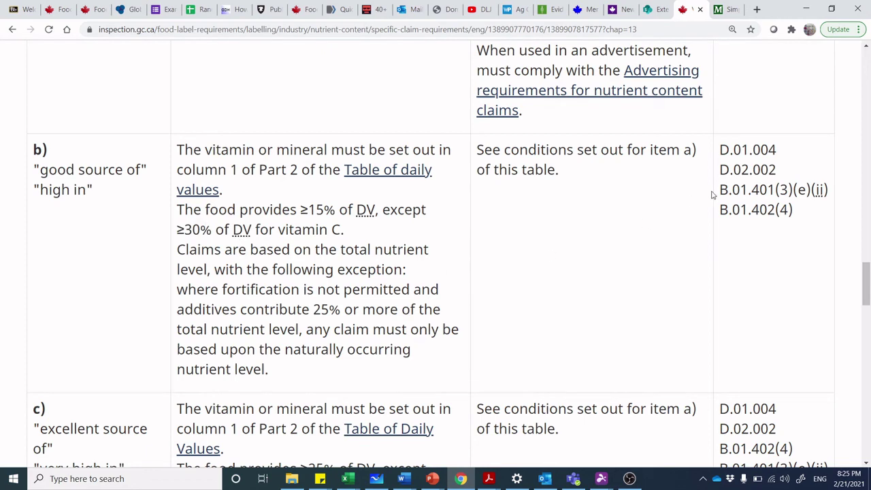
{"action": "left_click_drag", "start_coordinate": [867, 281], "coordinate": [869, 287]}
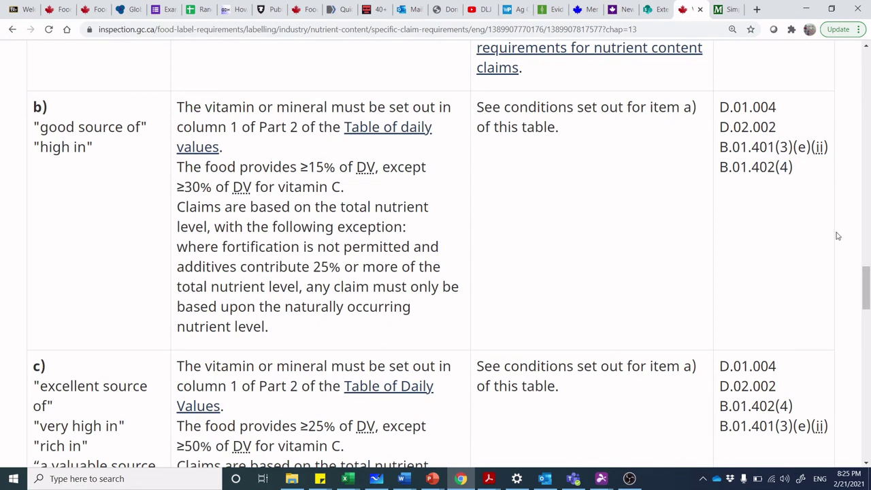
Step: Review the conditions for "excellent source of", "added vitamins" and comparative vitamin and mineral claims, and return to the label in Genesis R&D
{"action": "mouse_move", "coordinate": [867, 287]}
{"action": "left_mouse_down"}
{"action": "mouse_move", "coordinate": [868, 237]}
{"action": "mouse_move", "coordinate": [868, 304]}
{"action": "left_mouse_up"}
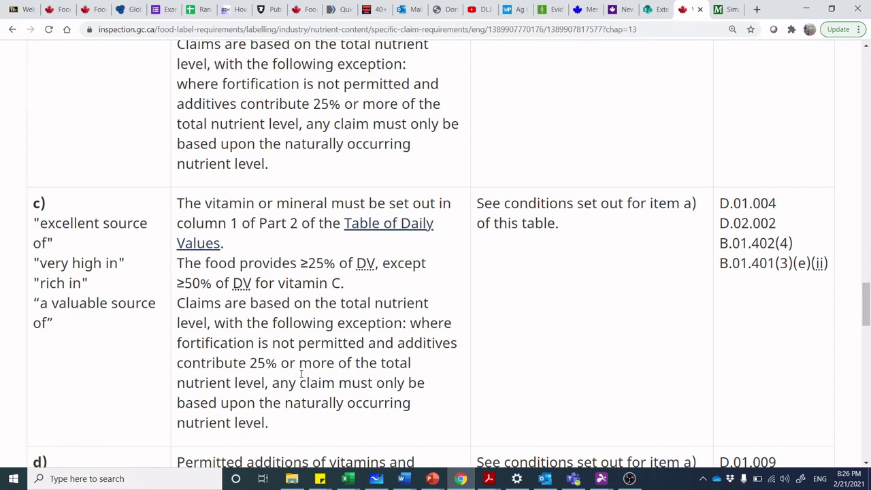
{"action": "left_click_drag", "start_coordinate": [867, 302], "coordinate": [868, 337]}
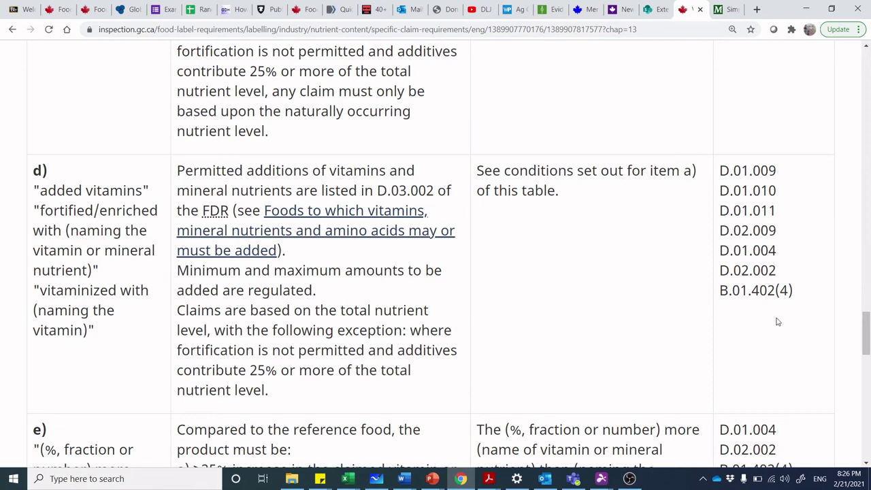
{"action": "left_click_drag", "start_coordinate": [867, 332], "coordinate": [869, 366]}
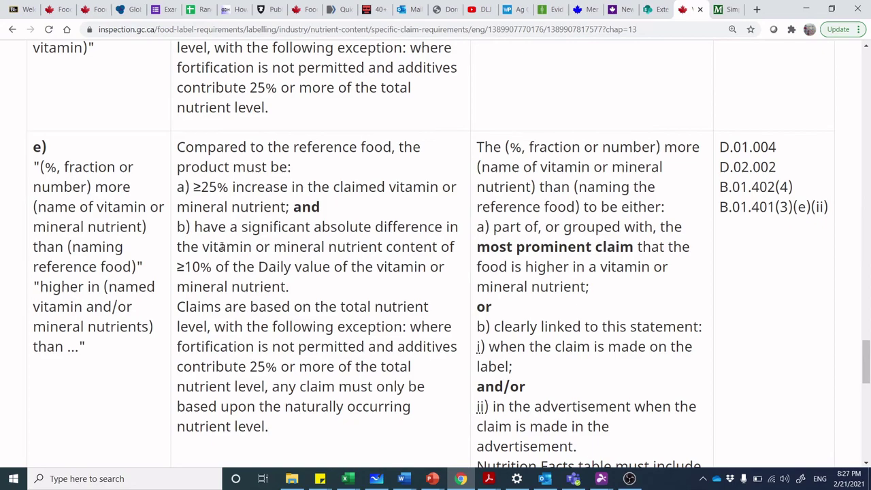
{"action": "left_click_drag", "start_coordinate": [866, 361], "coordinate": [866, 51]}
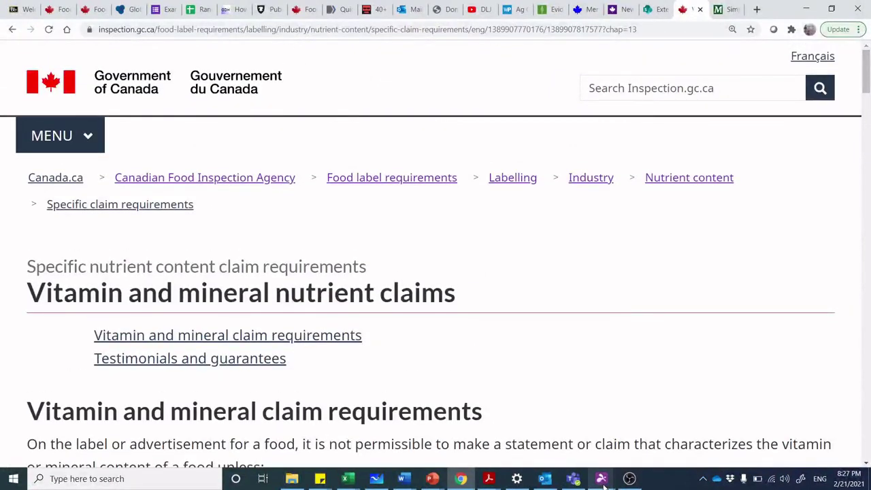
{"action": "mouse_move", "coordinate": [601, 477]}
{"action": "left_click", "coordinate": [629, 448]}
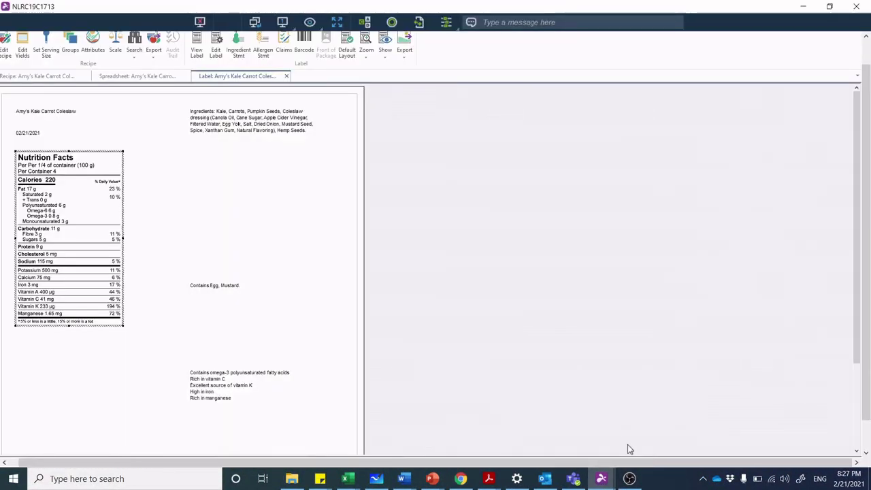